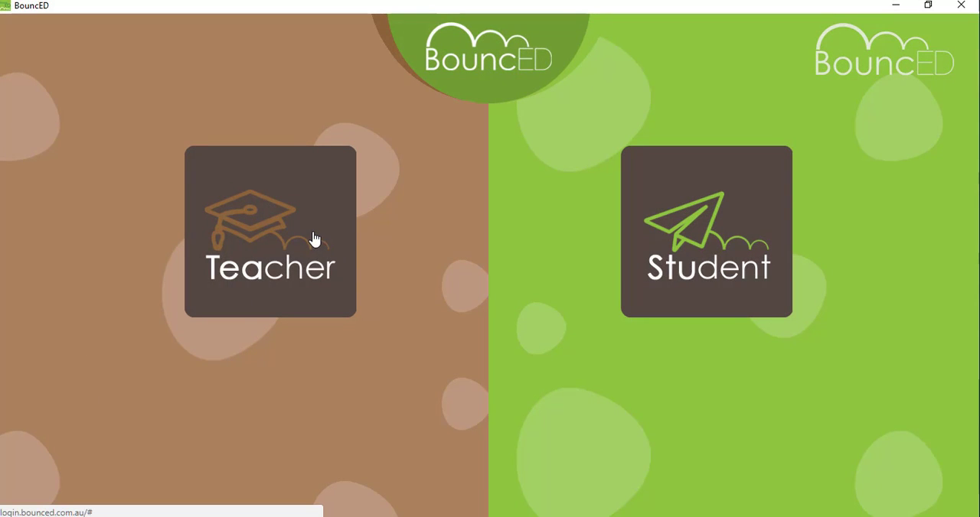
Step: Enter the teacher area, view the Add Activity help video, and leave help mode
click(313, 240)
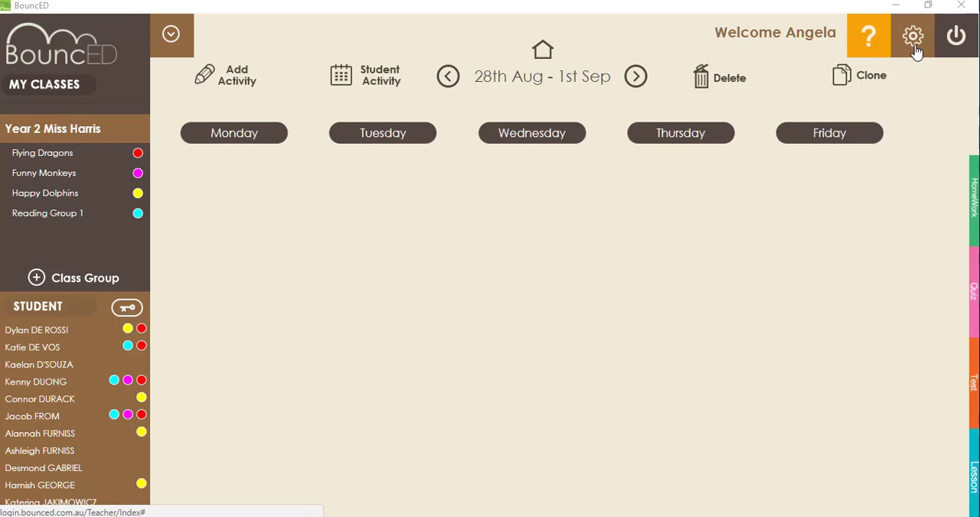
click(871, 51)
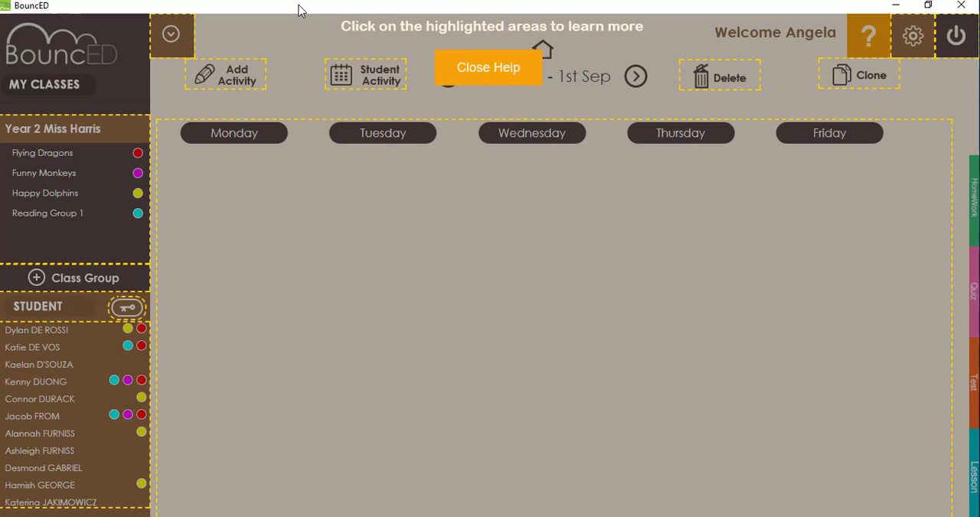
click(240, 82)
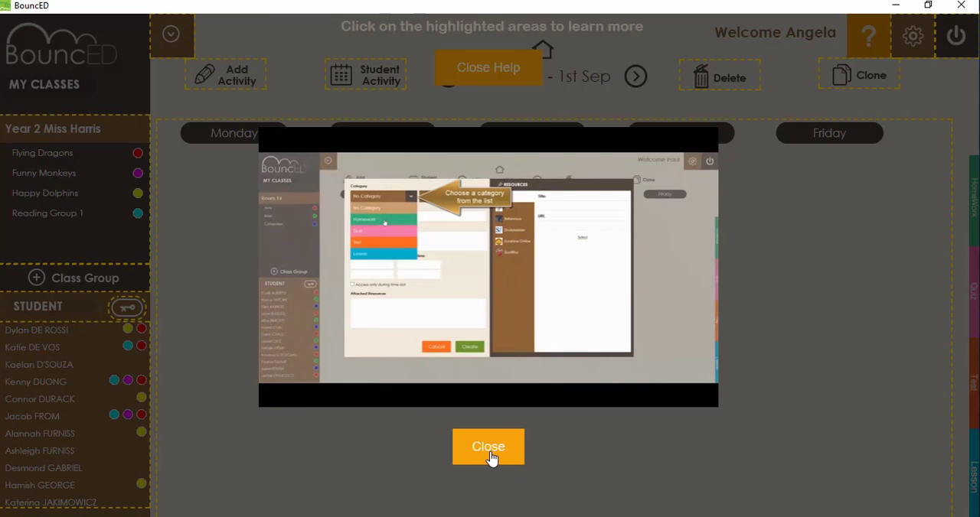
click(491, 454)
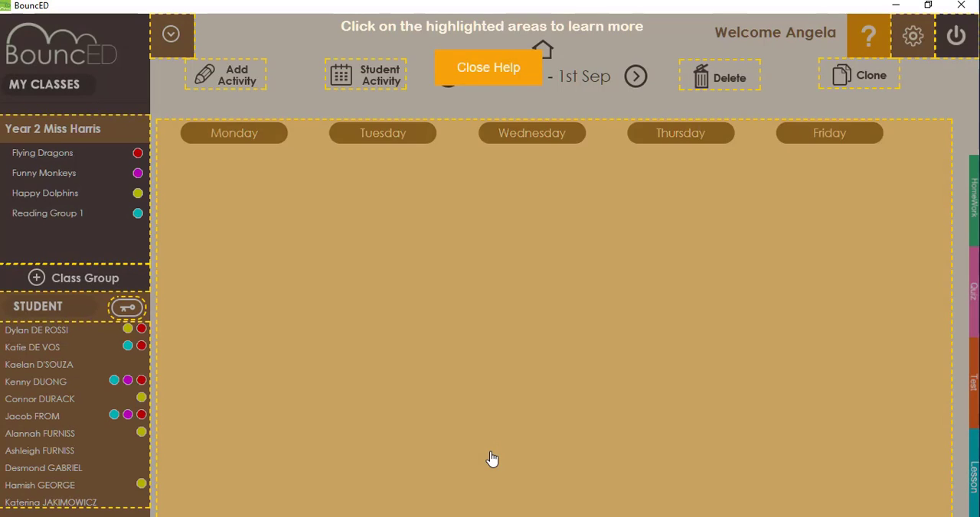
click(491, 79)
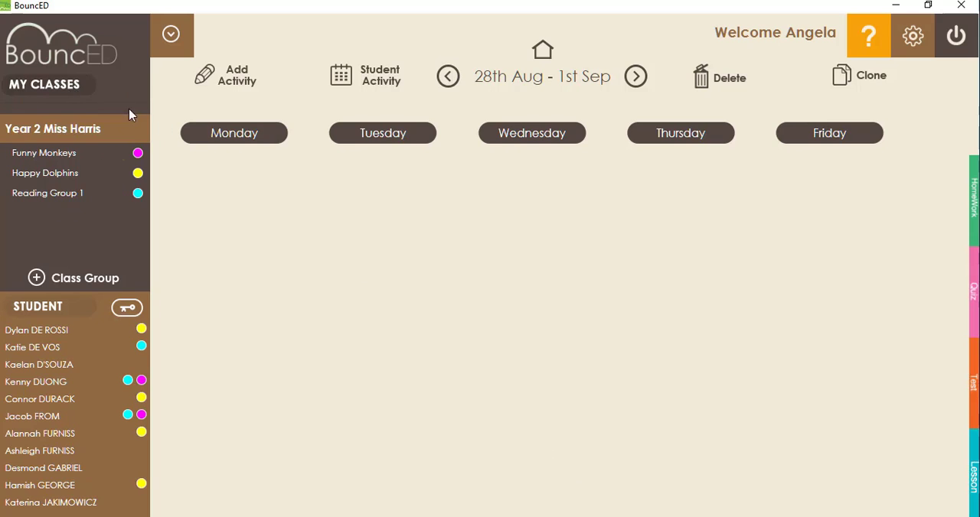
Step: View the class's student login list and close it
mouse_move(66, 207)
mouse_move(149, 343)
mouse_down()
mouse_move(147, 436)
mouse_move(148, 329)
mouse_up()
click(127, 309)
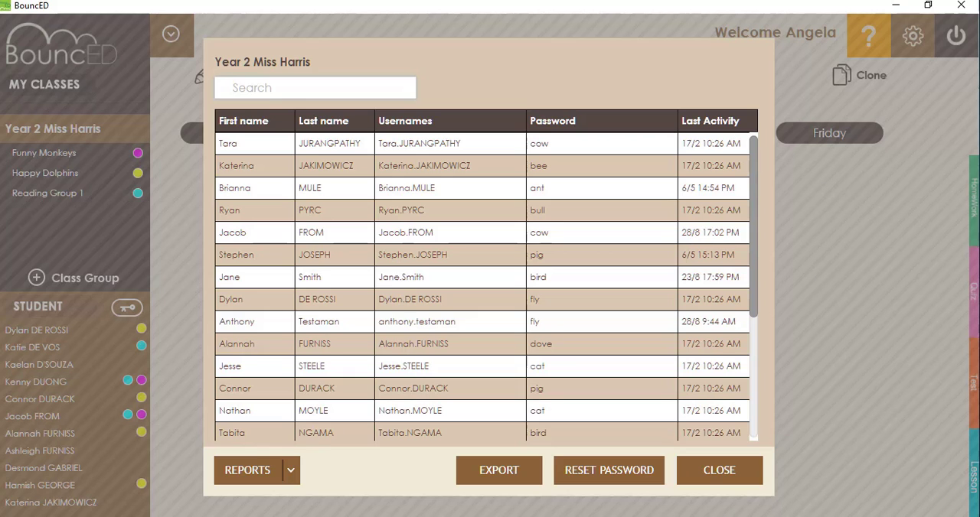
click(714, 471)
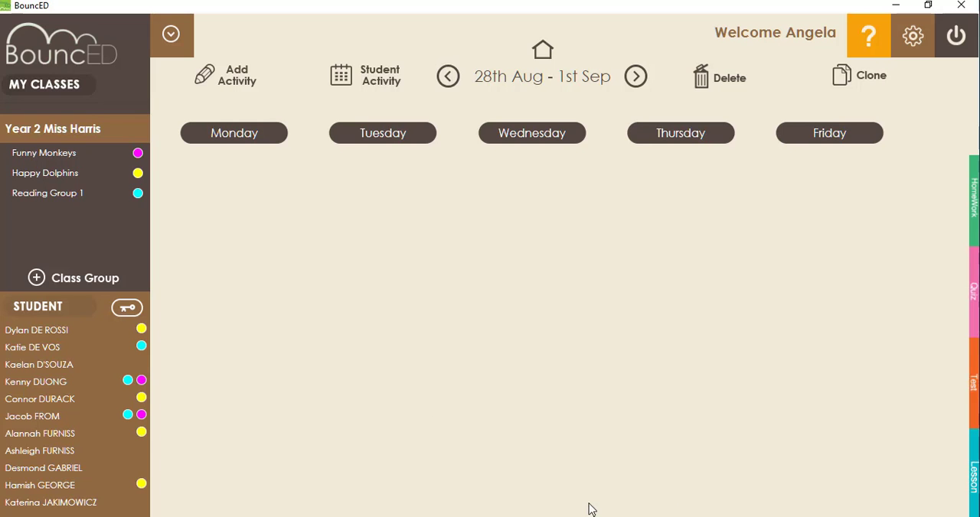
Step: Start a new class group and include the first, second, fourth and sixth students in the list
click(37, 278)
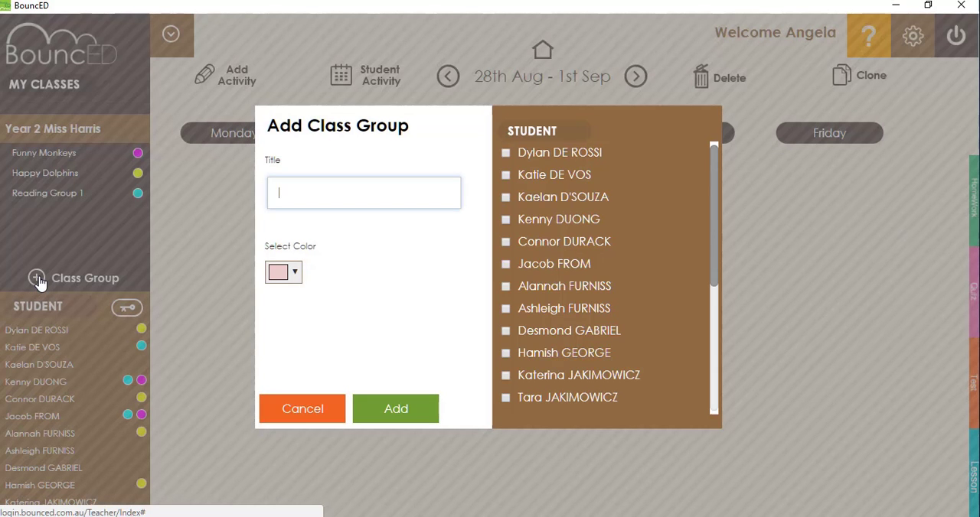
click(506, 265)
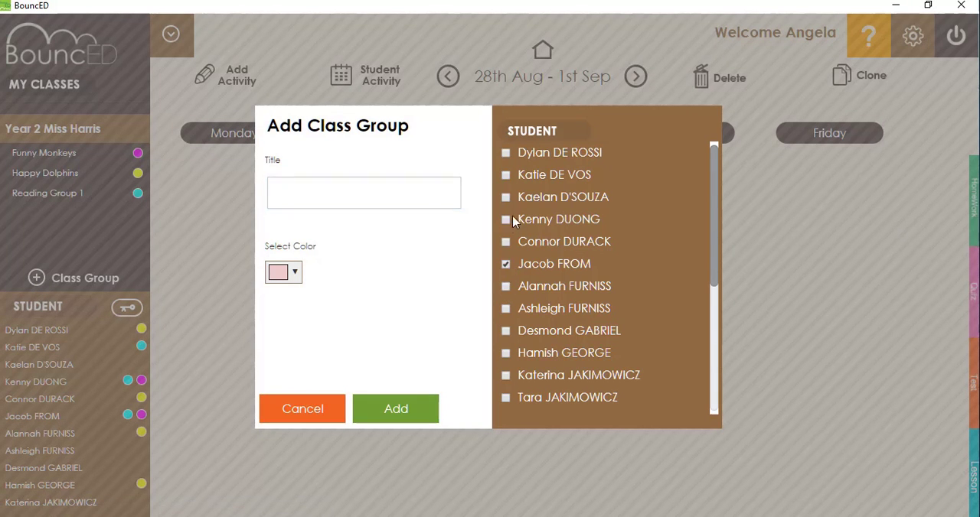
click(505, 219)
click(506, 176)
click(506, 154)
Step: Title the class group Flying Dragons, set its colour to red, and add it
click(361, 195)
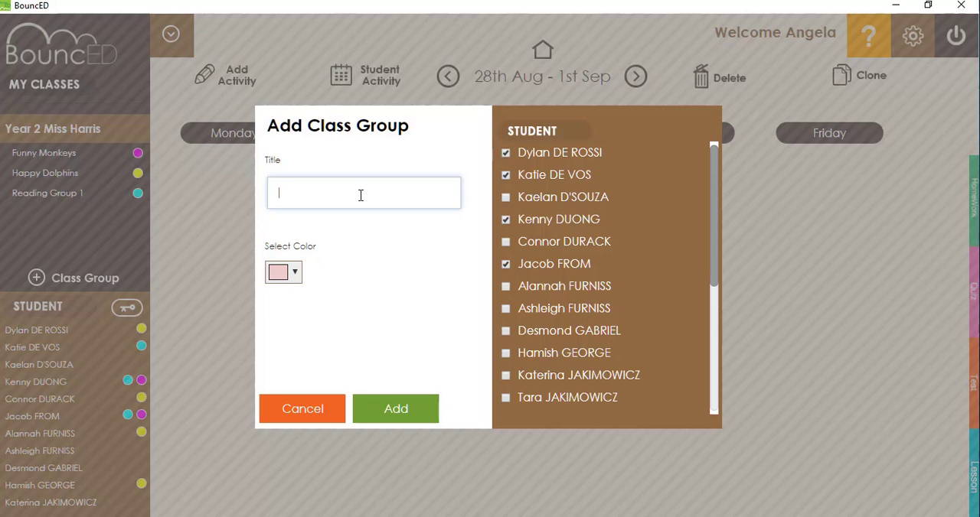
text(Flying Dragons)
click(297, 274)
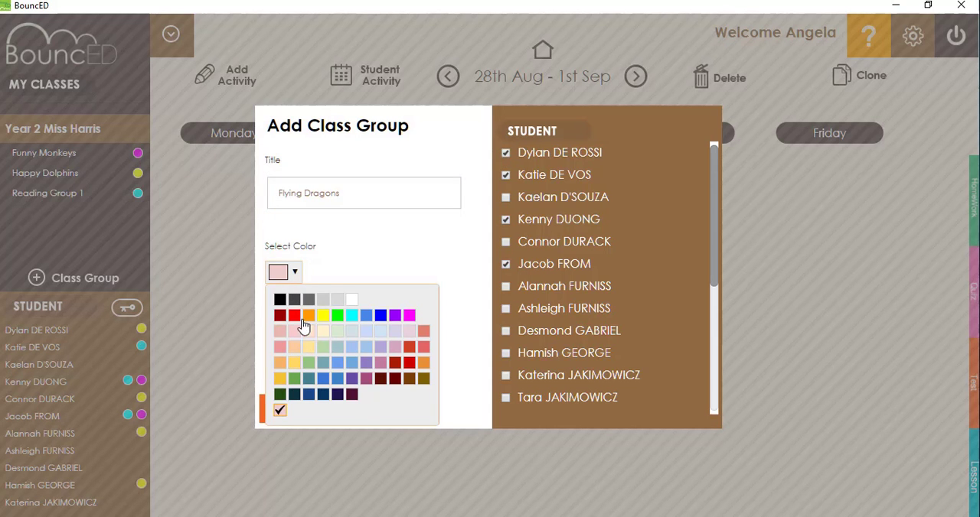
click(294, 316)
click(393, 408)
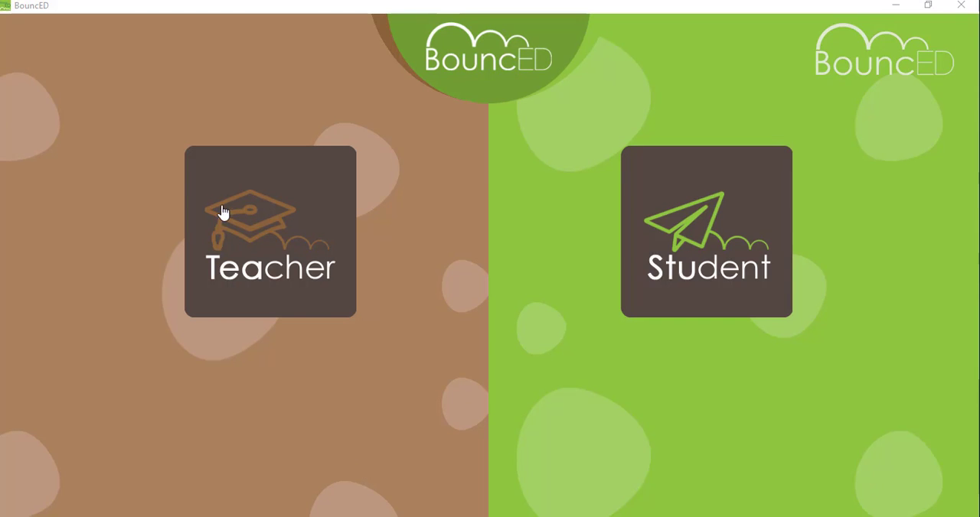
Step: Log in as a teacher with the administrator's username and the saved account password
click(282, 256)
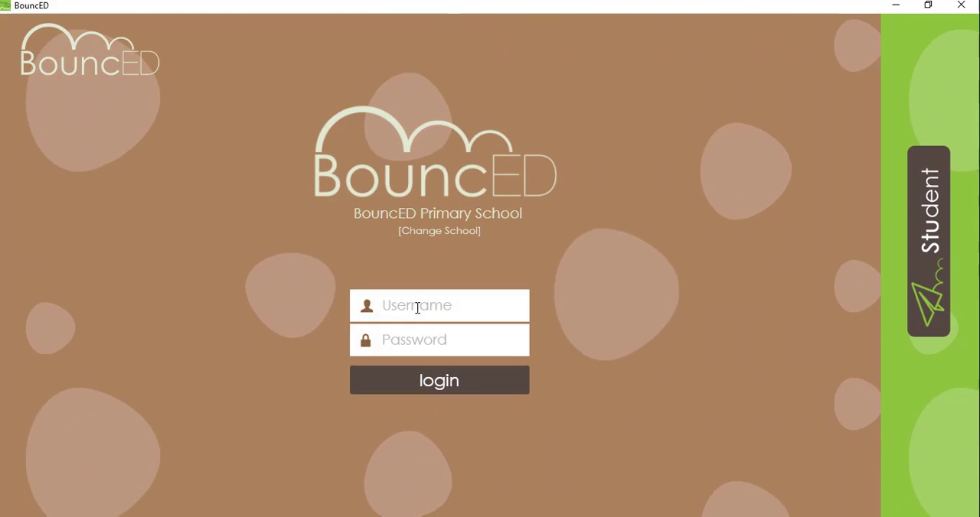
click(417, 308)
click(429, 351)
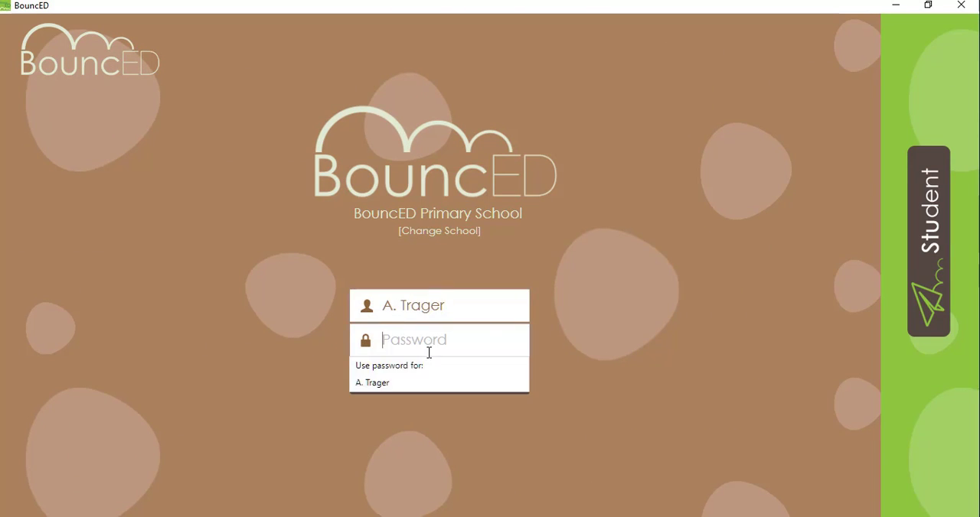
click(435, 382)
click(445, 385)
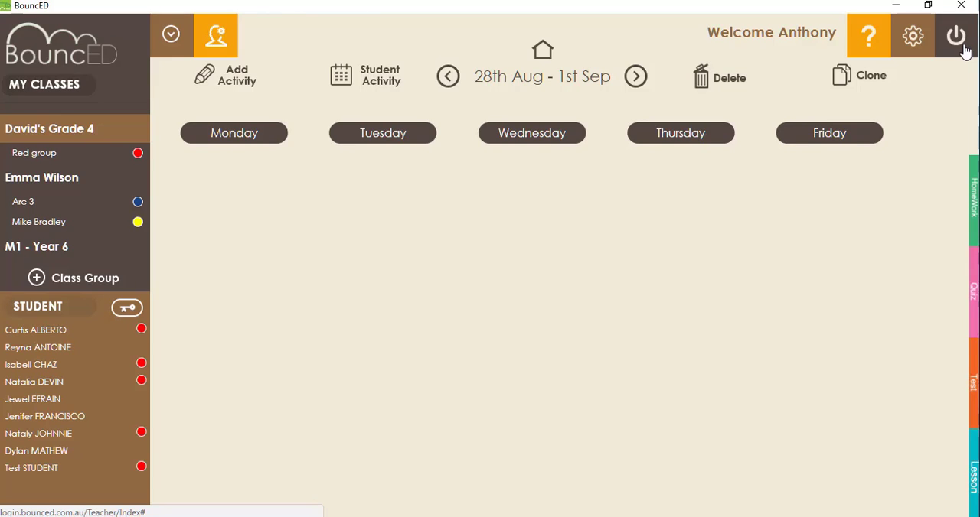
Step: Open student management in the administration area and sort the student list by year in ascending order
click(223, 48)
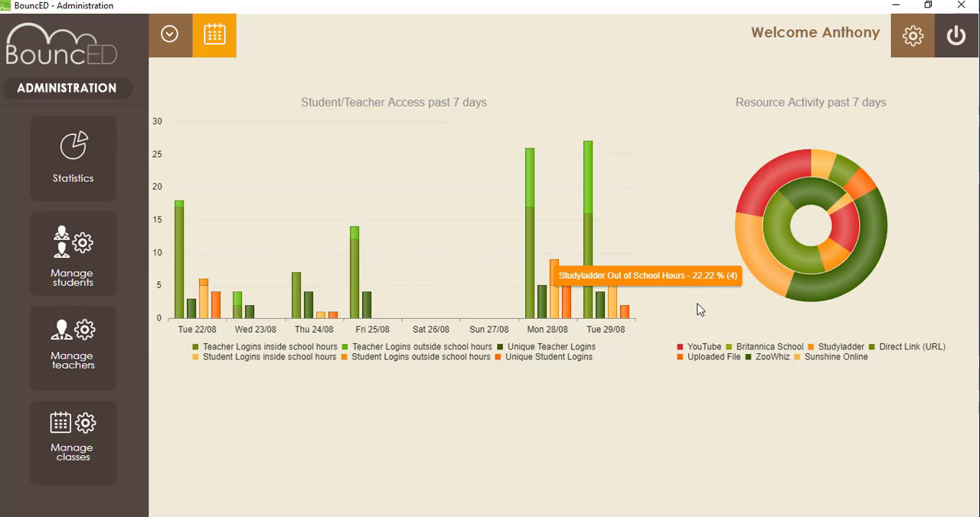
click(98, 270)
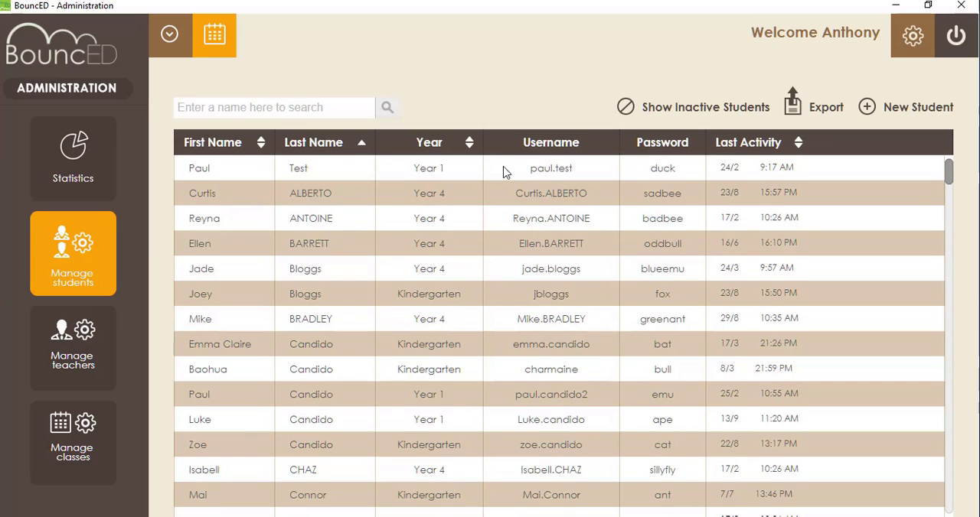
click(483, 147)
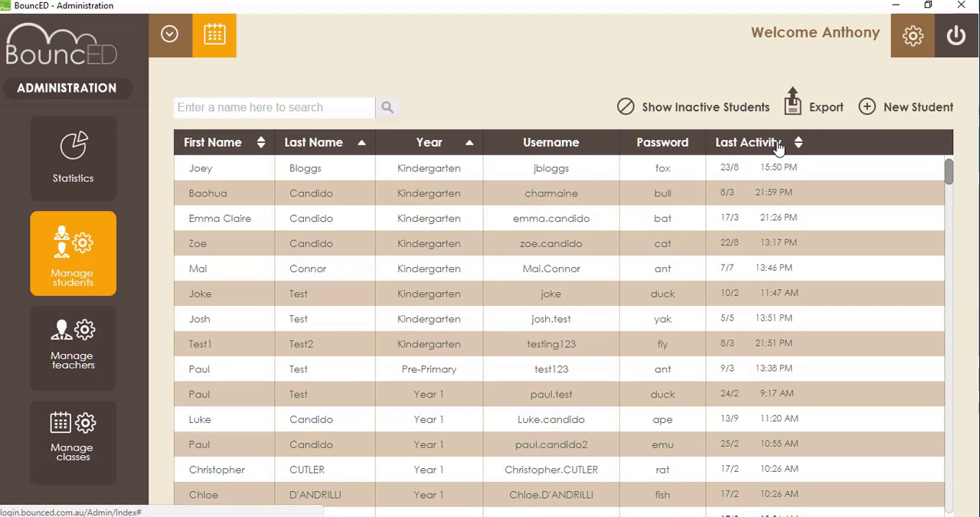
Step: Open a blank new student form and examine its Year options
click(869, 112)
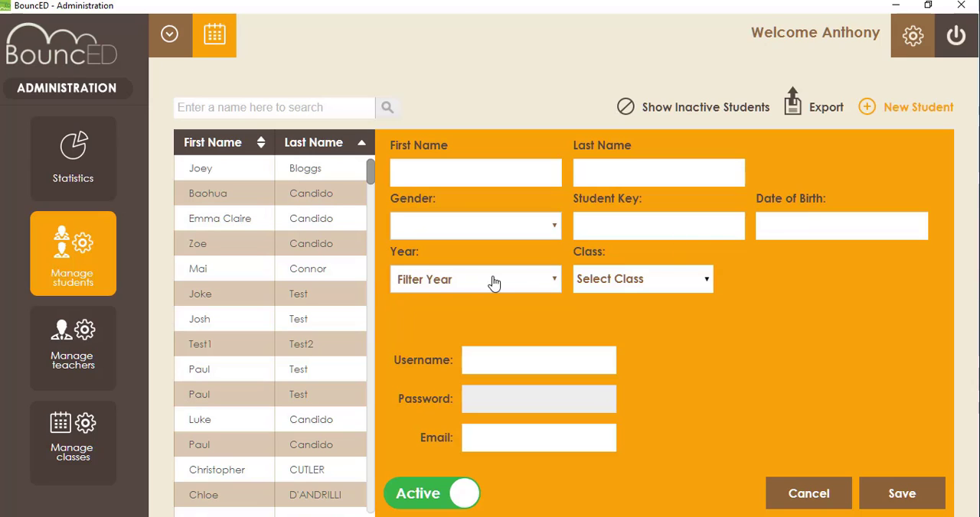
click(532, 290)
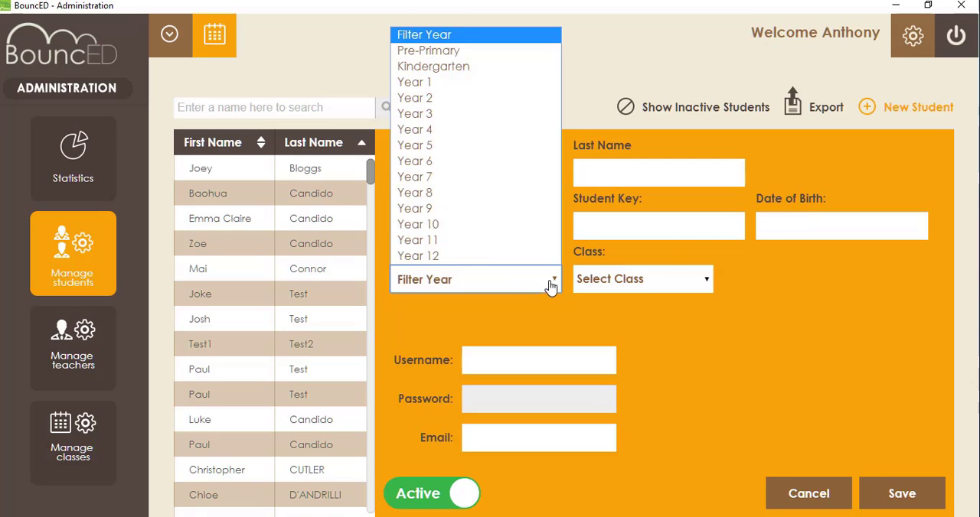
click(469, 281)
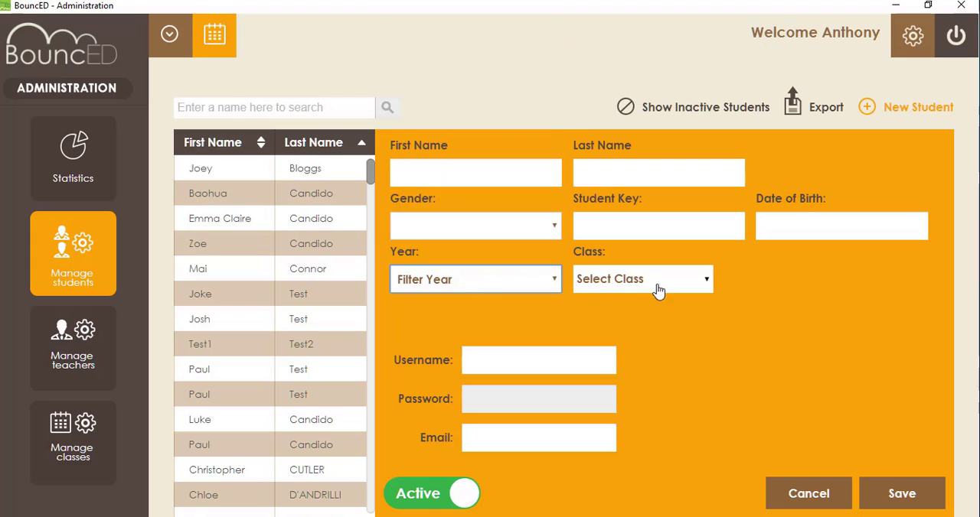
Step: Try assigning classes in the new student form, clear the class selections, and discard the form
click(704, 281)
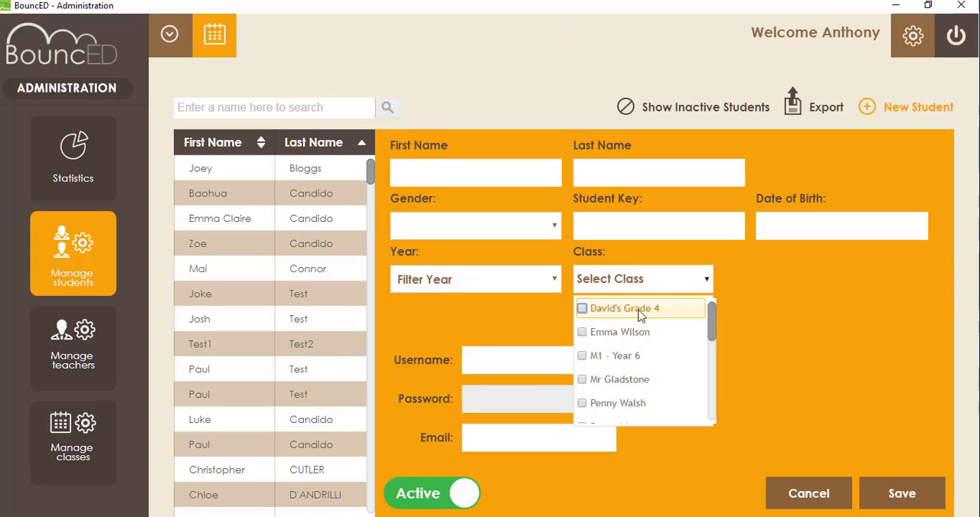
click(594, 381)
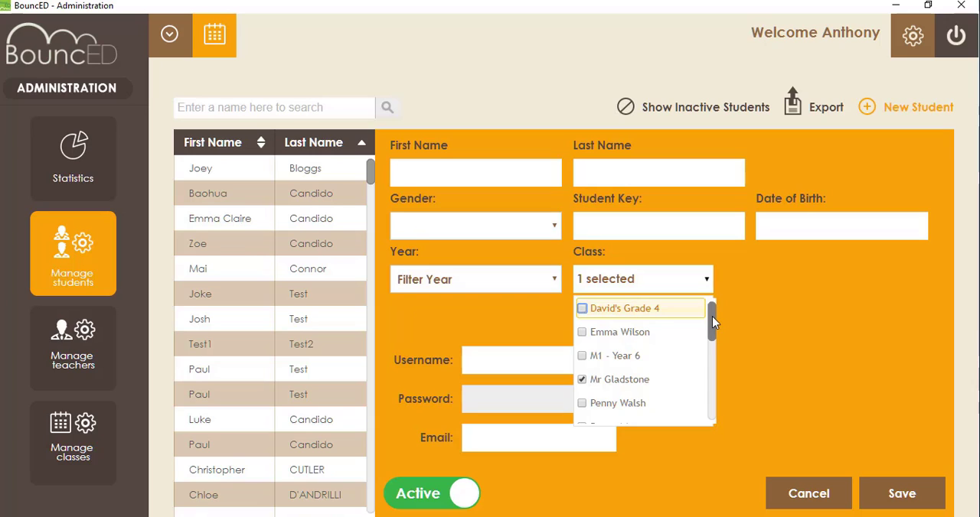
drag(712, 316, 711, 336)
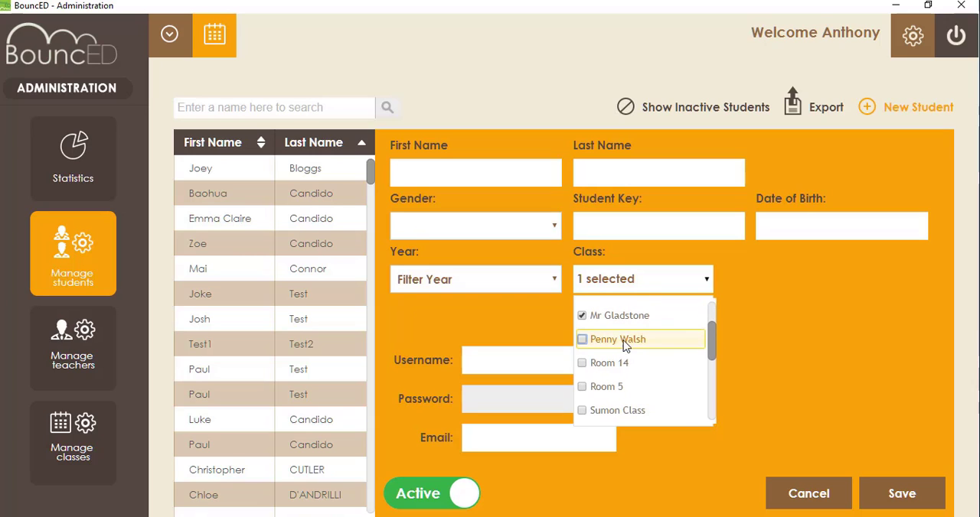
click(587, 342)
click(583, 340)
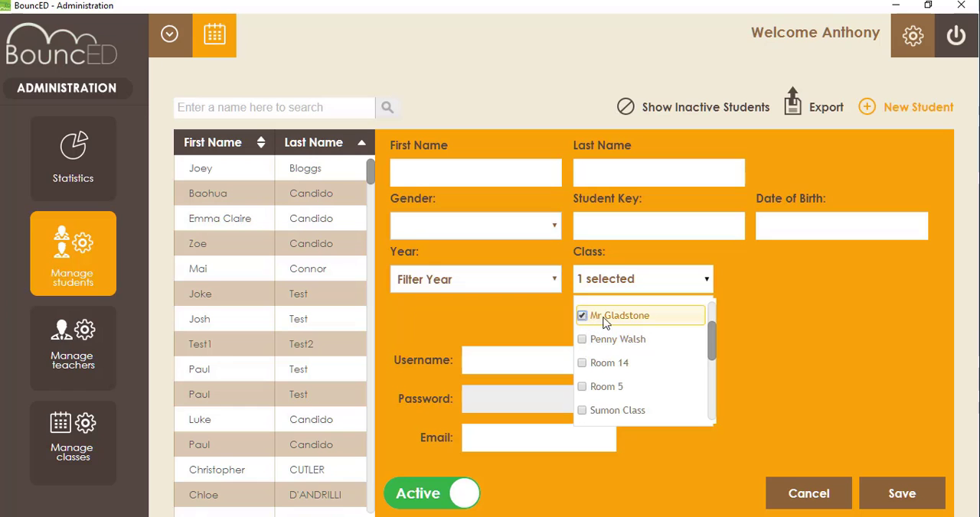
click(591, 320)
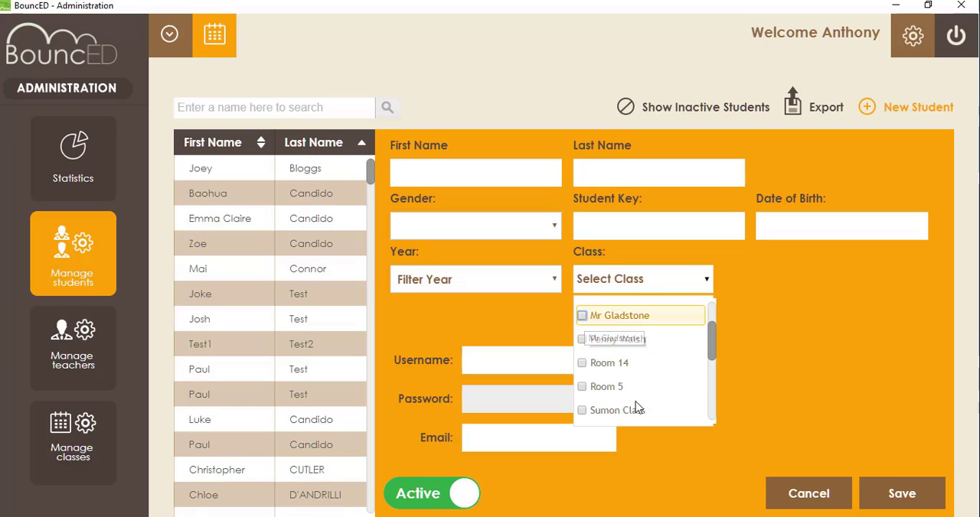
click(831, 496)
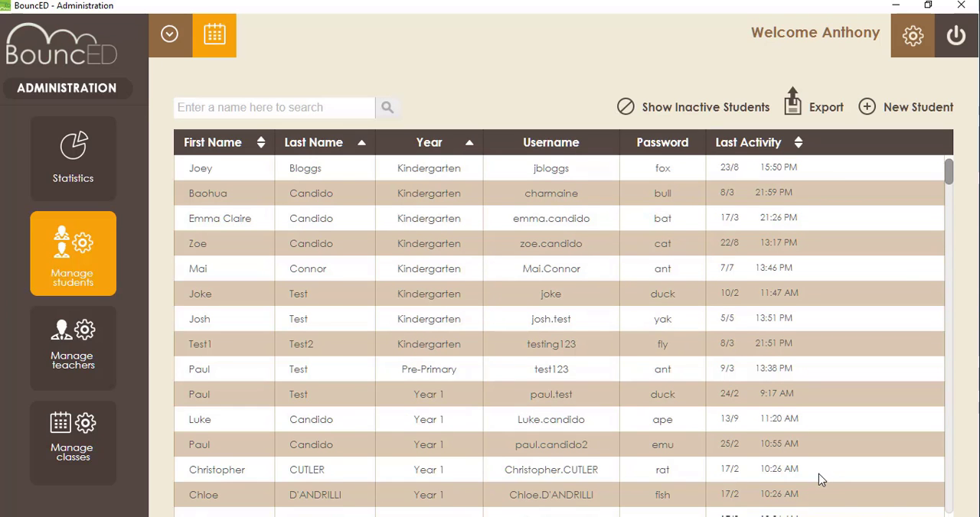
Step: Examine the teacher list and the new teacher form, trying the Administrator role before discarding the form
click(98, 358)
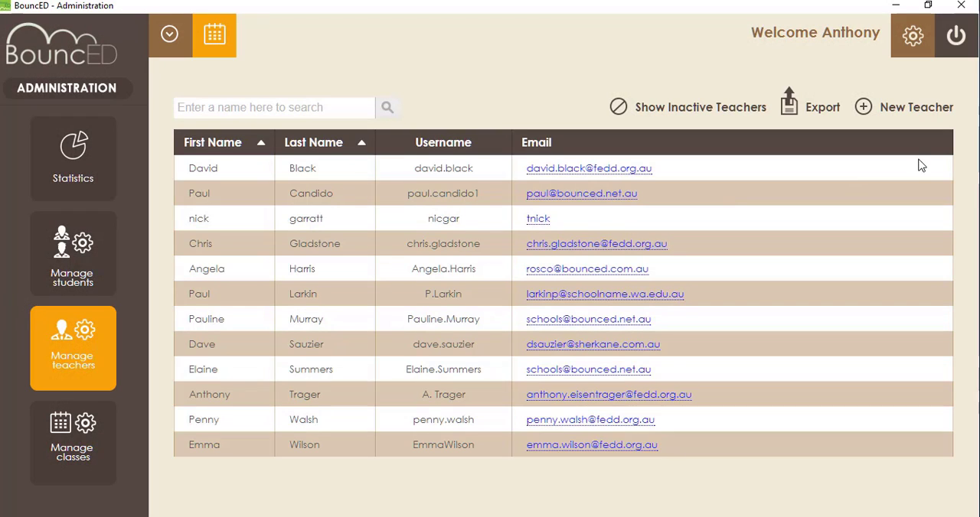
click(863, 107)
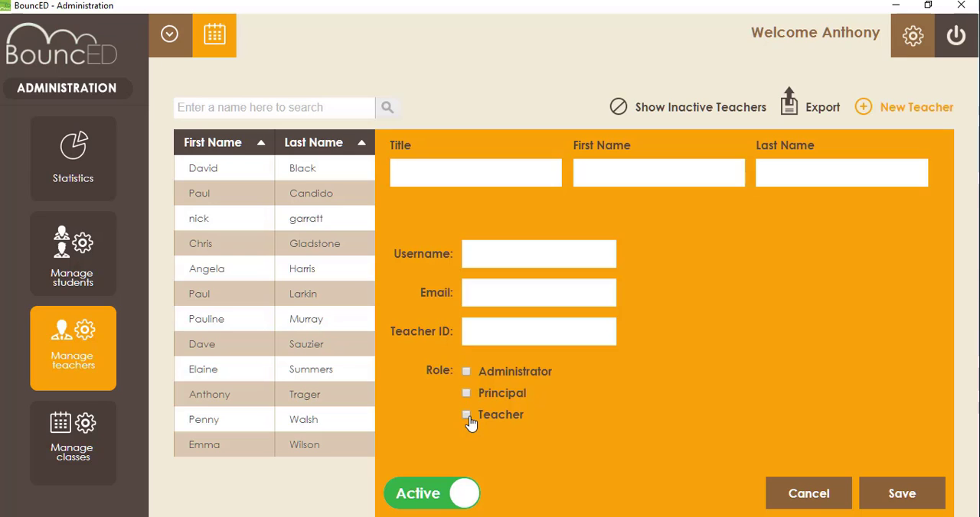
click(98, 356)
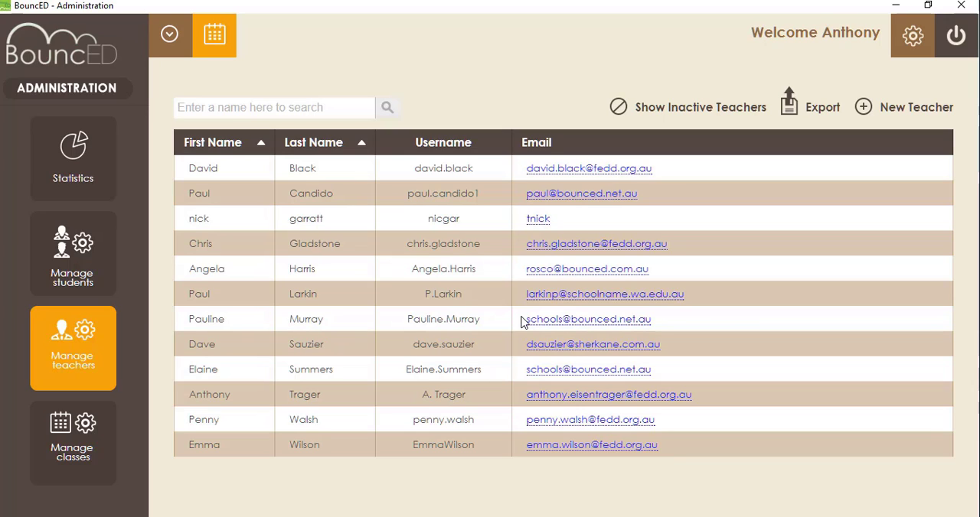
click(865, 112)
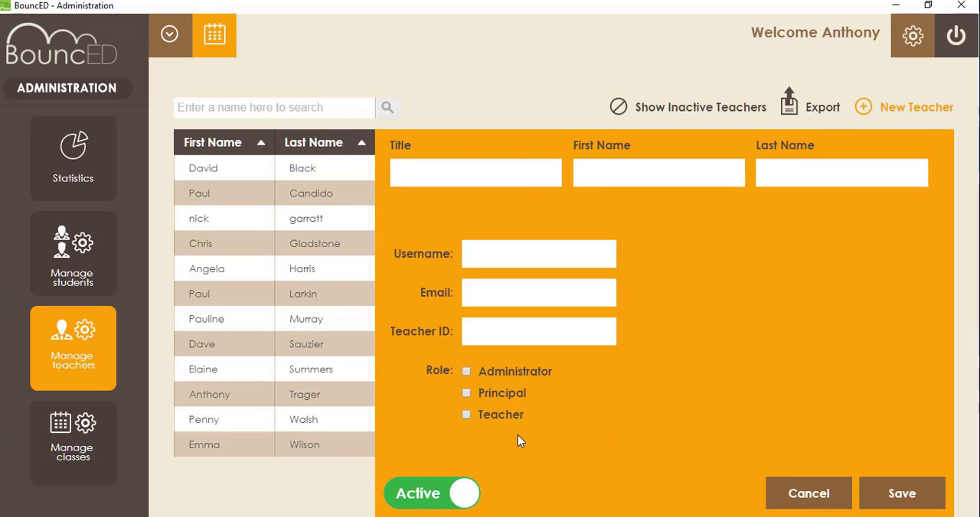
click(467, 373)
click(466, 372)
click(836, 495)
Step: Look through the list of classes and view the Add Class form, cancelling it without adding a class
click(82, 450)
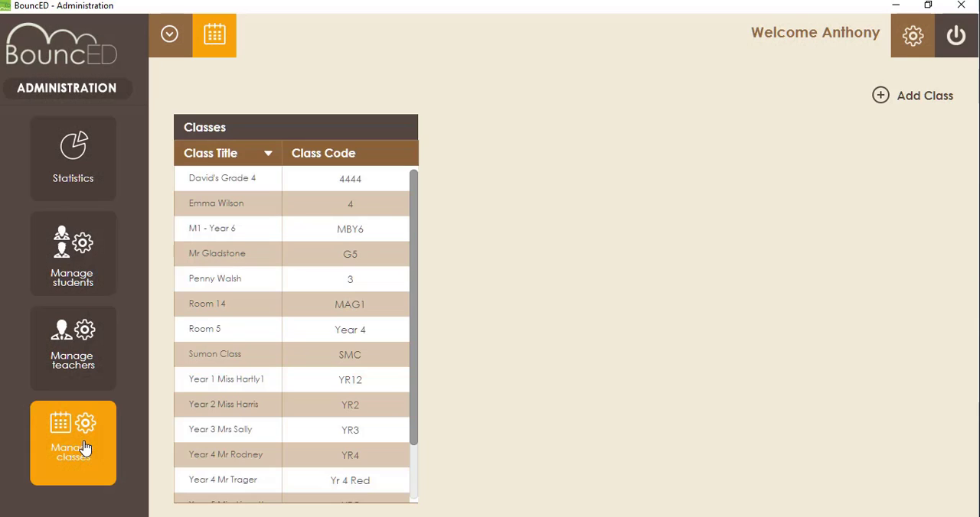
scroll(409, 222, down, 2)
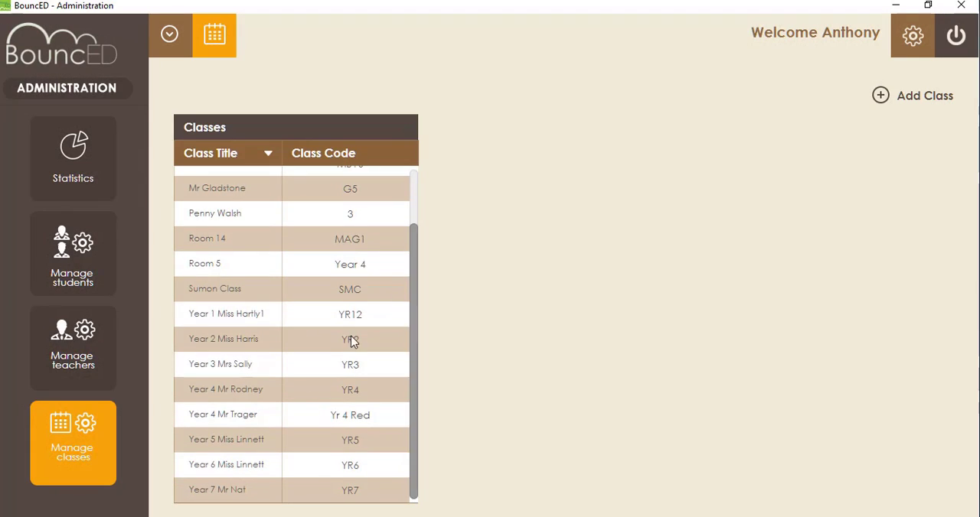
click(884, 98)
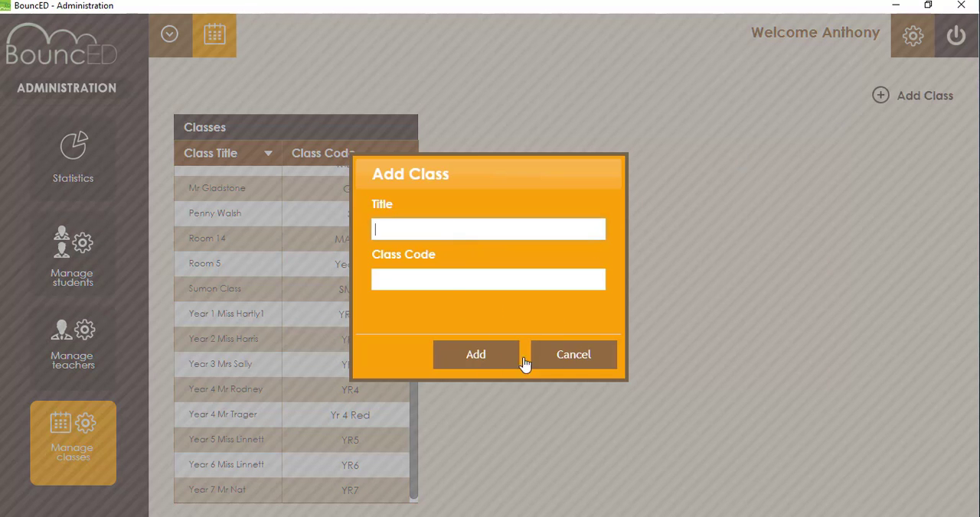
click(586, 362)
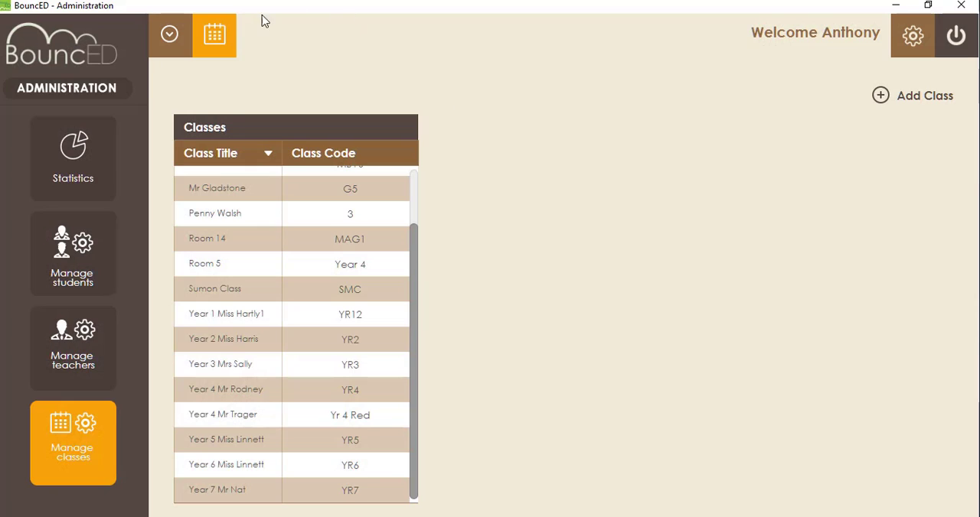
Step: Return to the teacher calendar, watch the Adding an Activity help video in full screen, and close the help
click(217, 38)
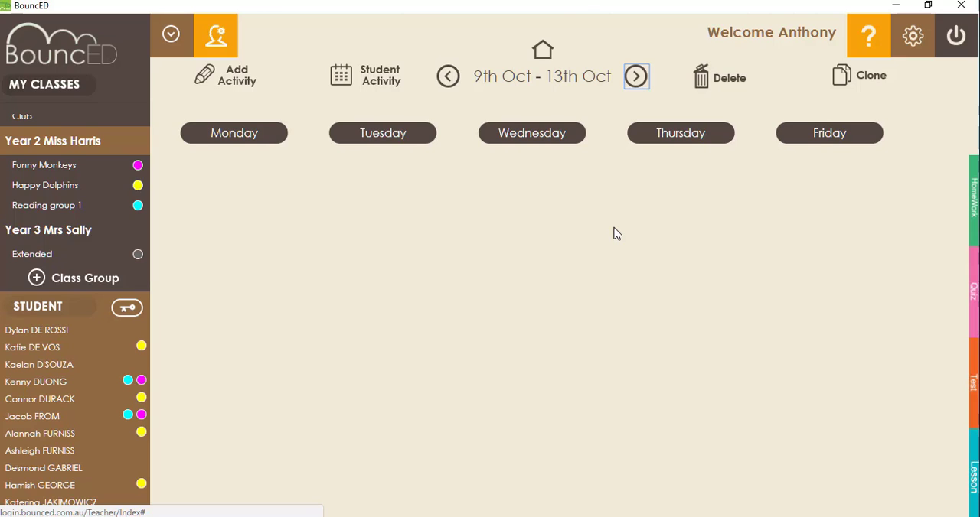
click(864, 50)
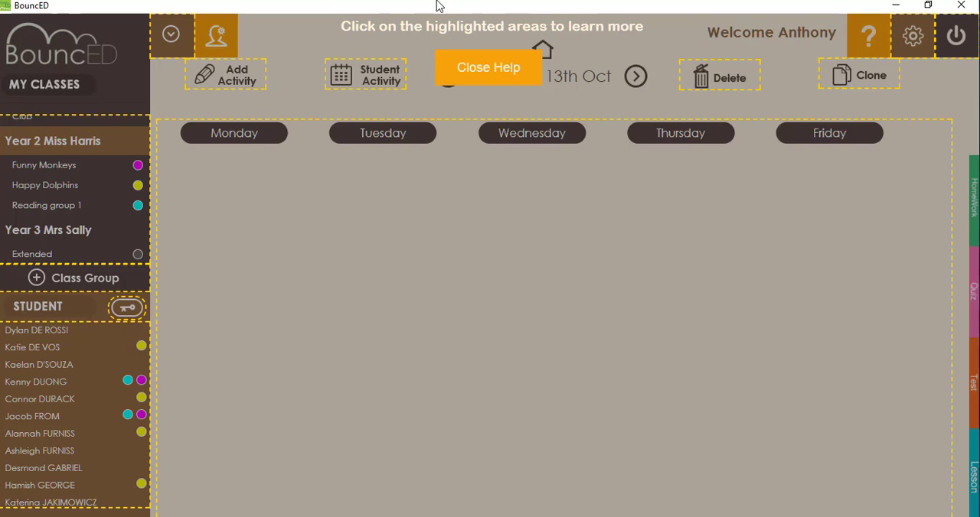
click(237, 83)
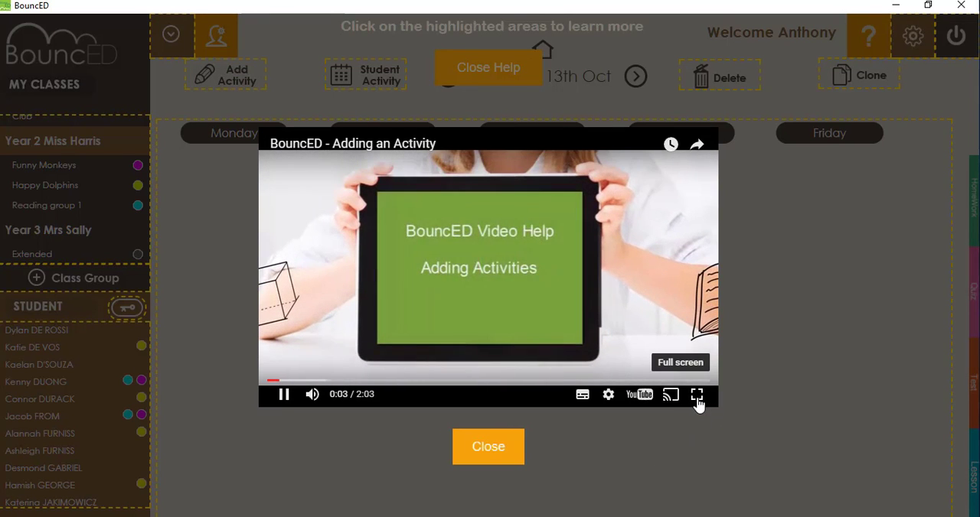
click(696, 397)
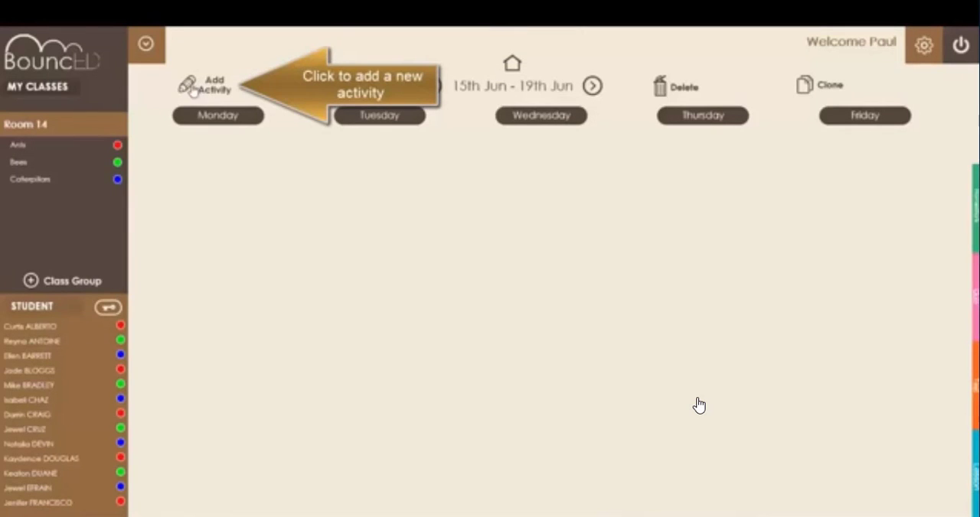
key(Escape)
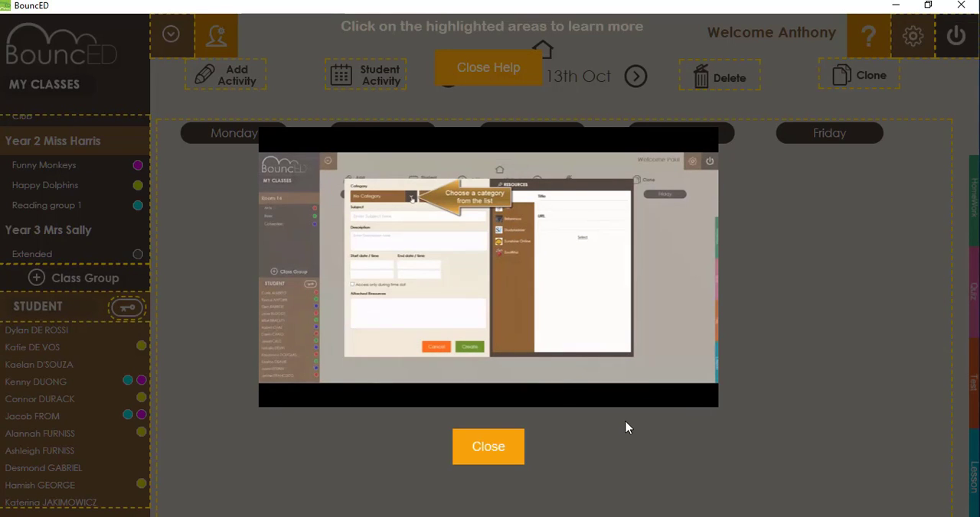
click(494, 453)
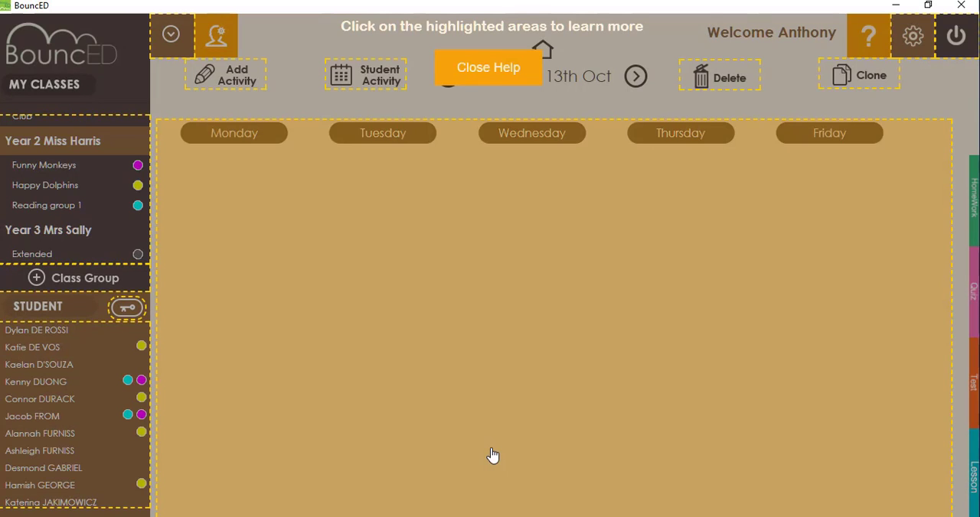
click(496, 72)
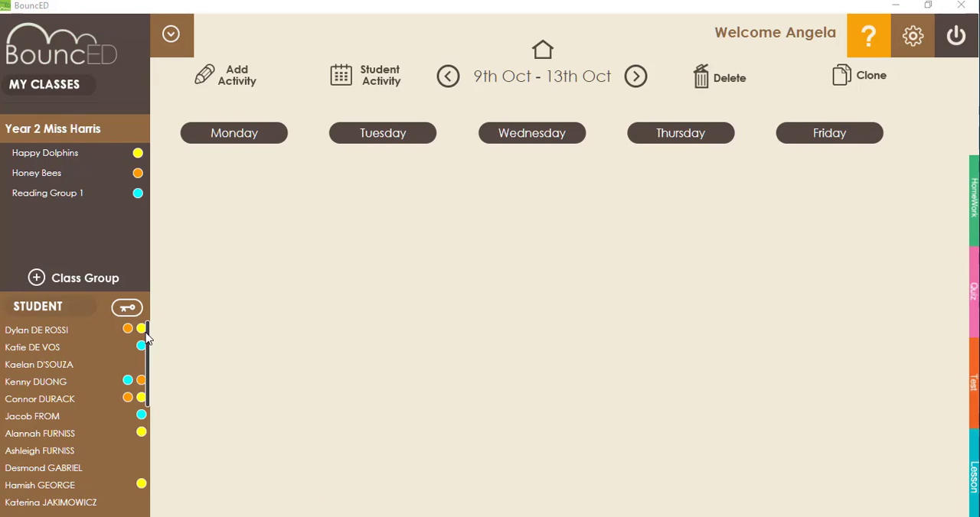
Step: Remove the last listed student from the Happy Dolphins group and show the whole Year 2 class again
drag(148, 338, 149, 316)
click(56, 155)
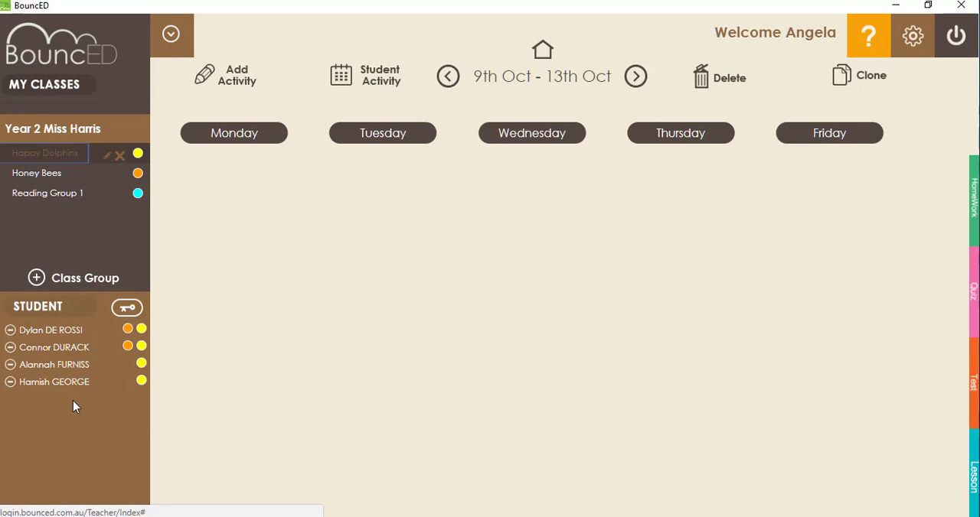
click(10, 382)
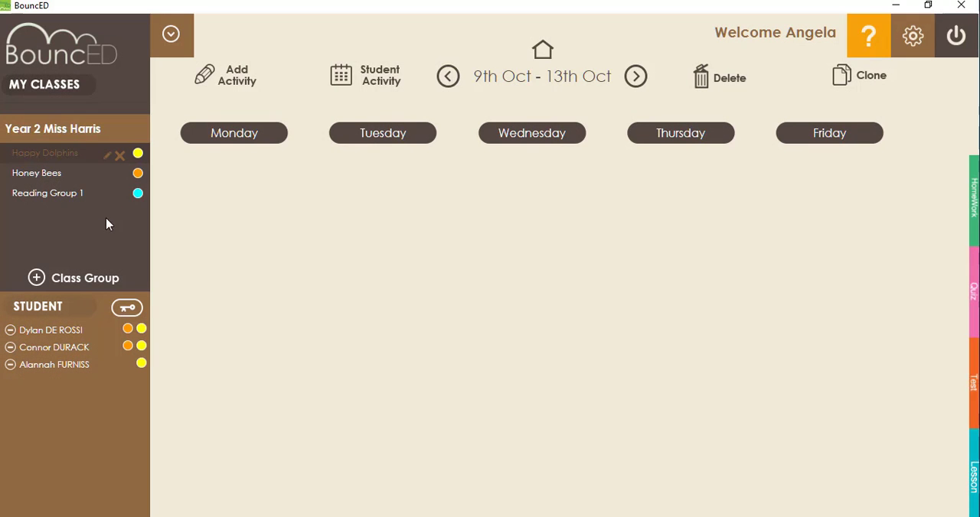
click(125, 135)
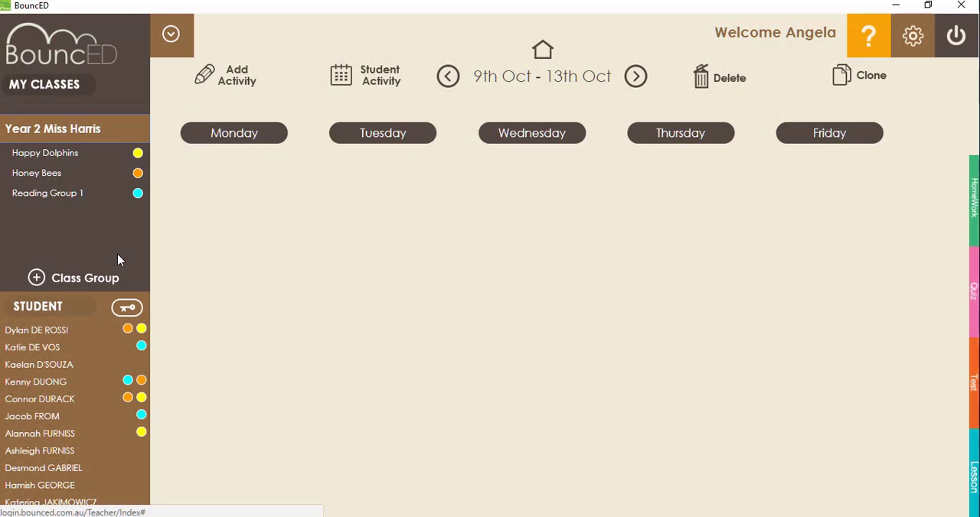
Step: Start a new class group and include the first three students and the fifth to eighth students in the list
click(37, 278)
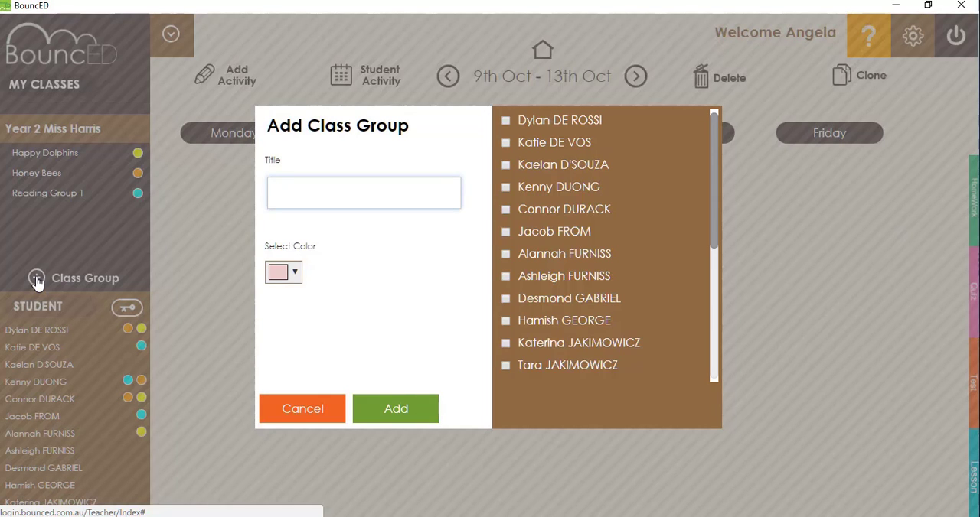
click(505, 121)
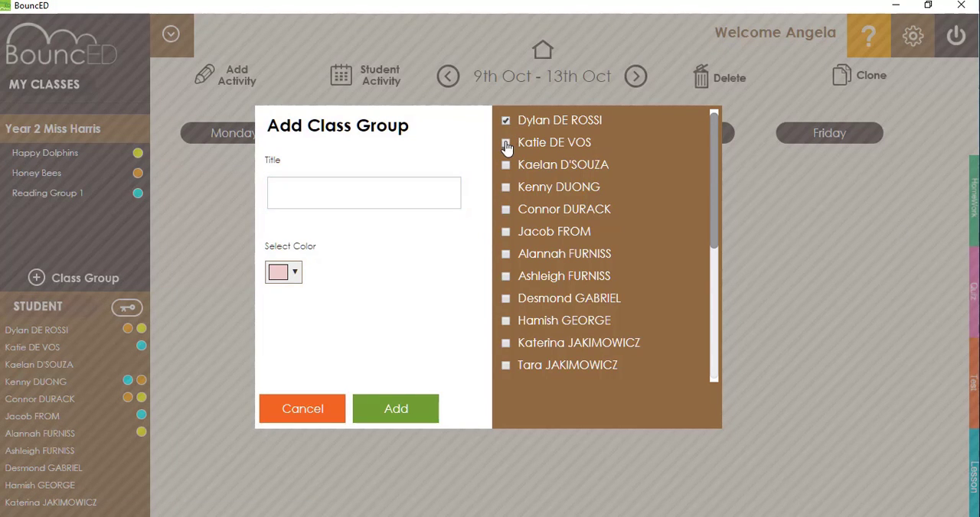
click(505, 143)
click(505, 165)
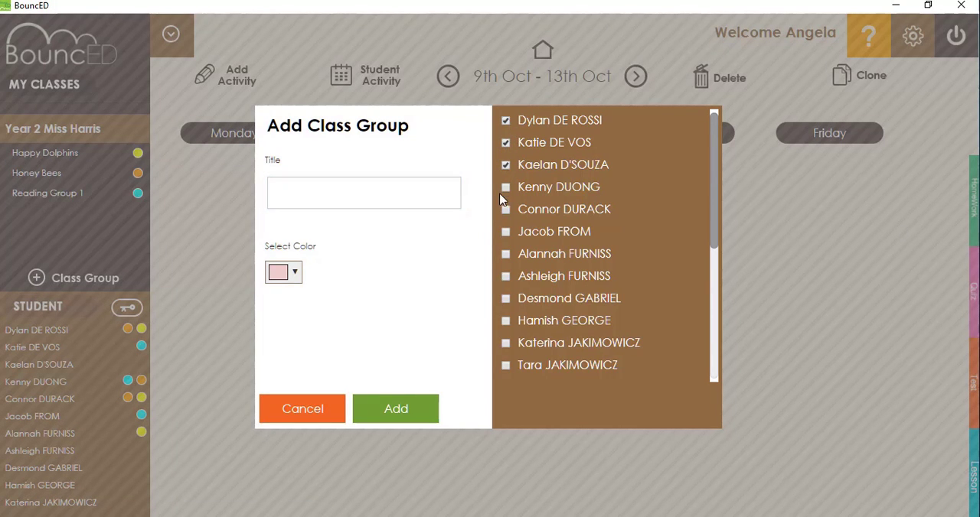
click(506, 231)
click(505, 253)
click(505, 275)
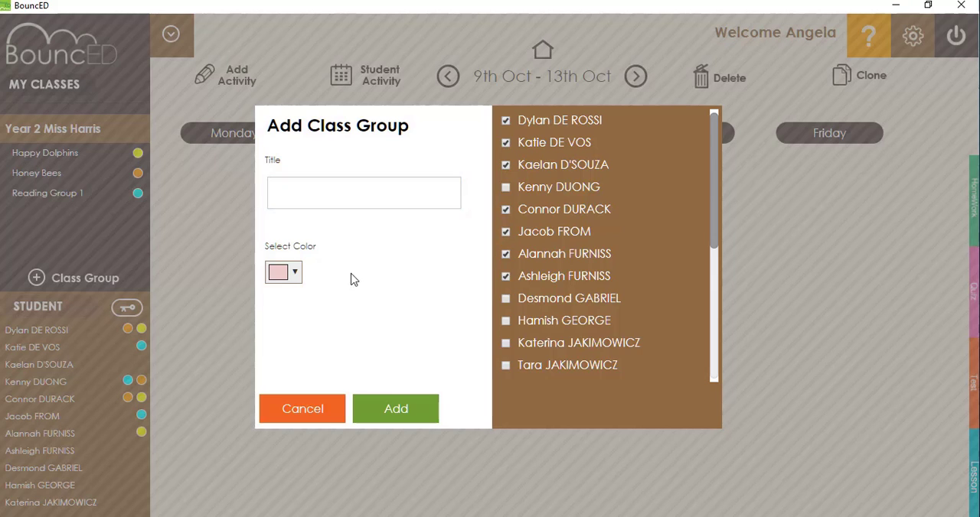
Step: Title the new class group Flying Dragons, give it the colour red, and add it to the class
click(339, 202)
text(F)
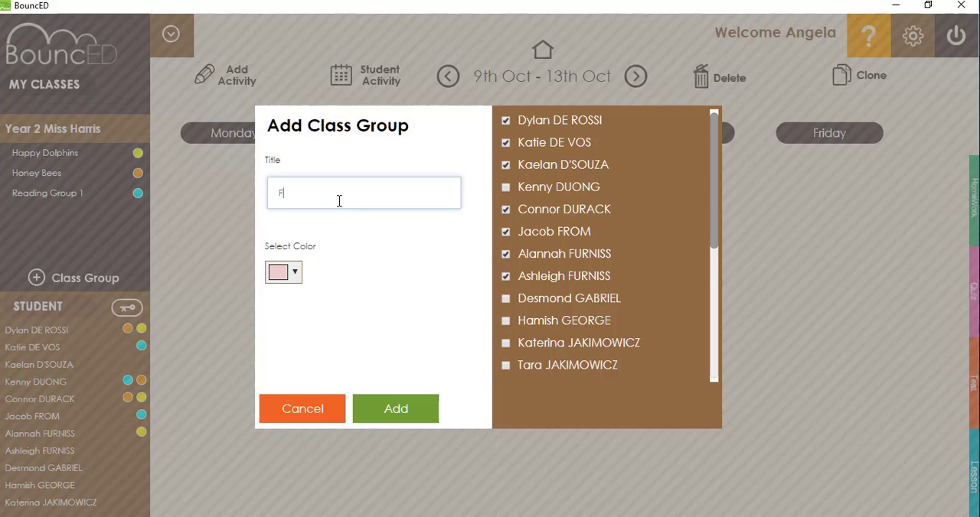
text(lying Dragons)
click(297, 272)
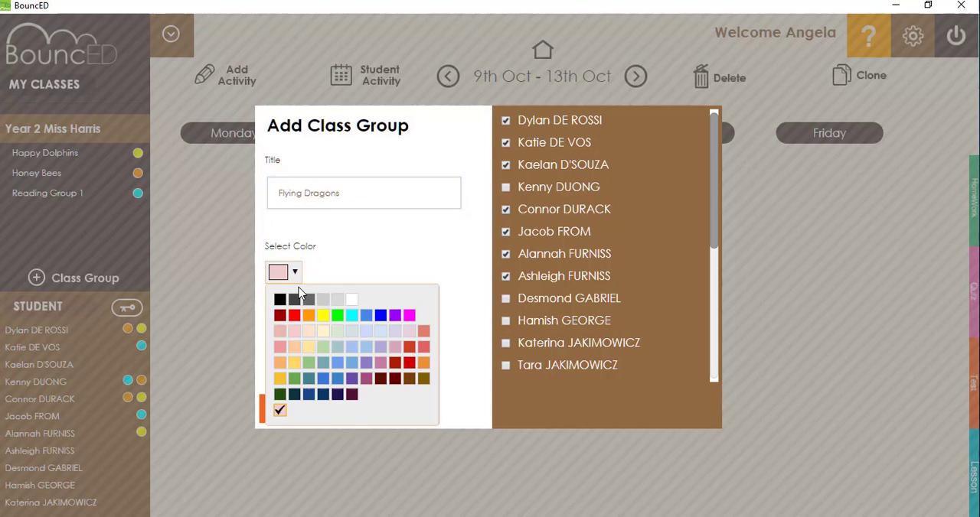
click(291, 317)
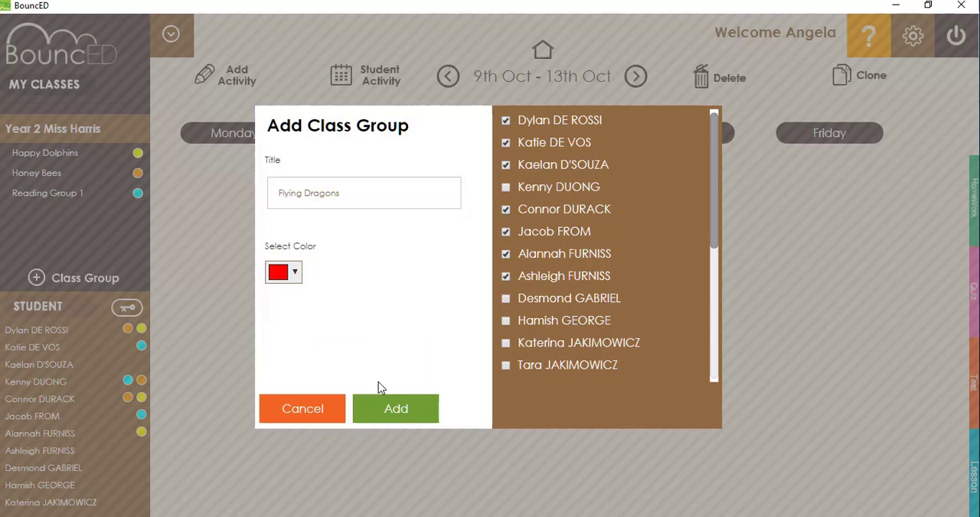
click(399, 415)
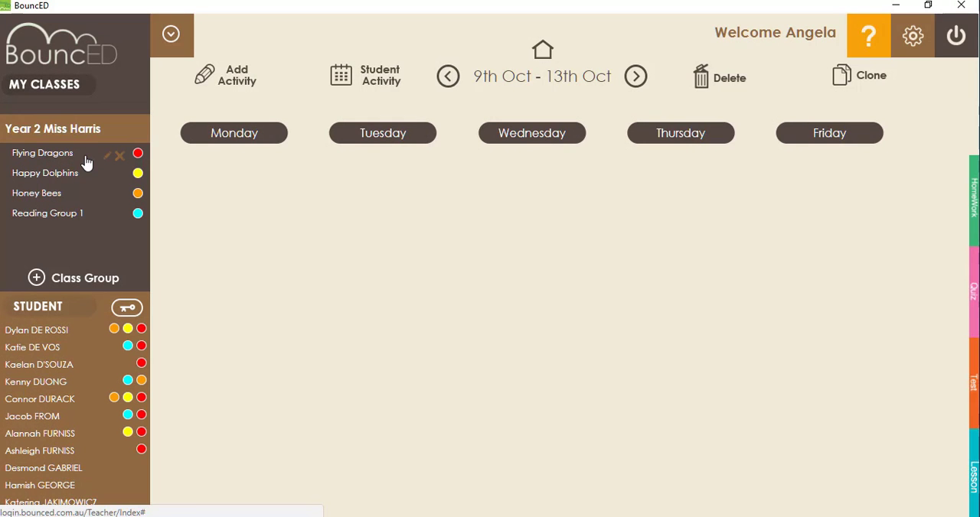
Step: Open the Year 2 class's student login list, reset the first student's password repeatedly, and close the list
click(129, 308)
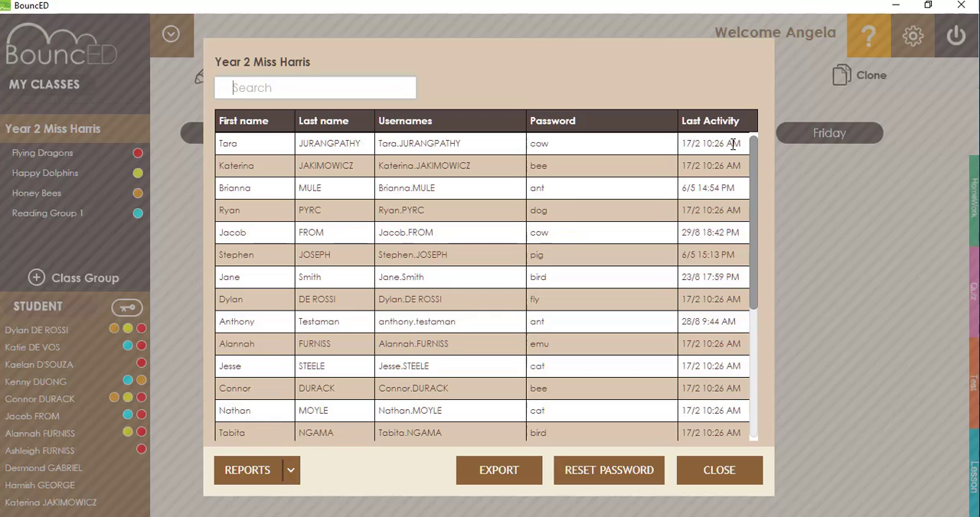
click(569, 153)
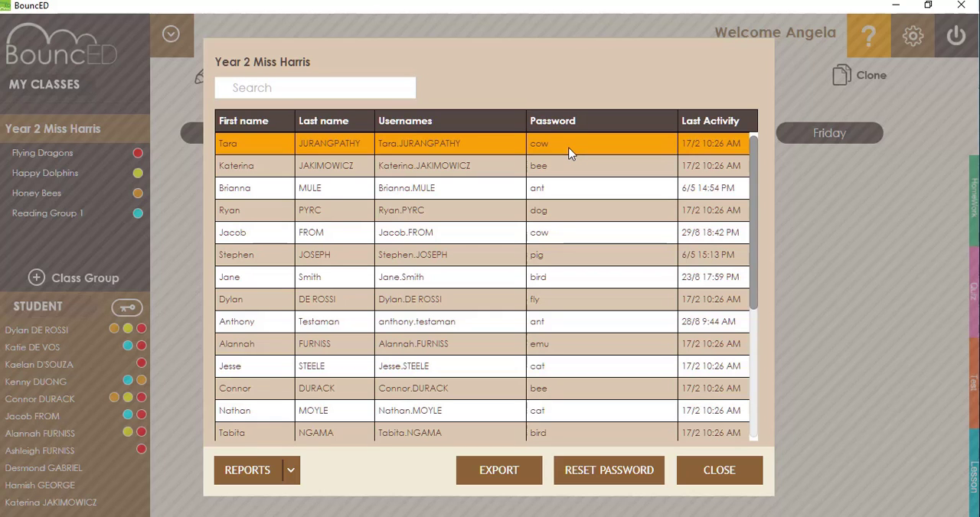
click(610, 474)
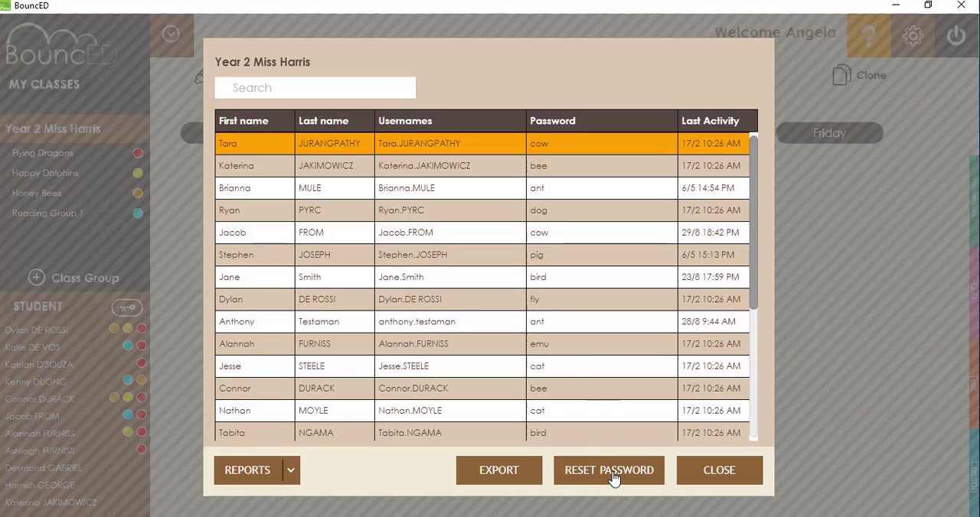
click(612, 476)
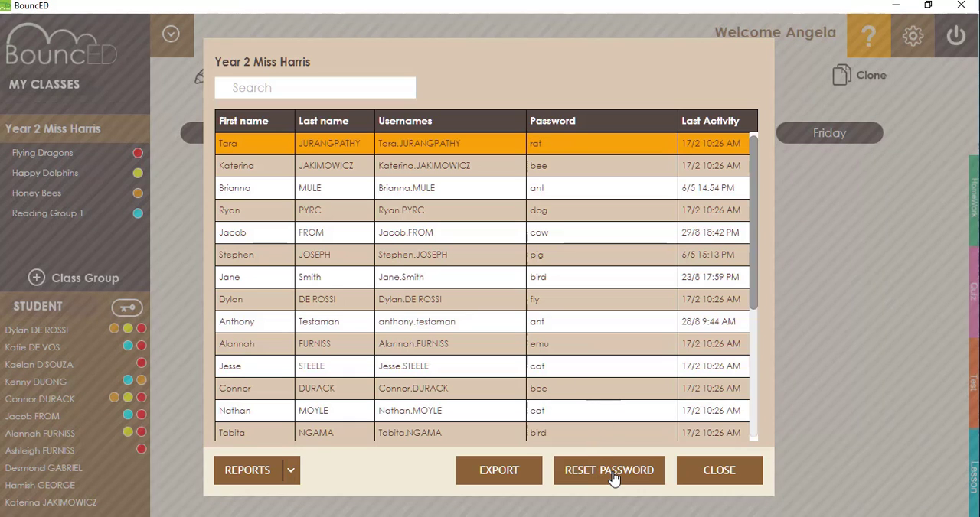
click(613, 476)
click(612, 476)
click(739, 475)
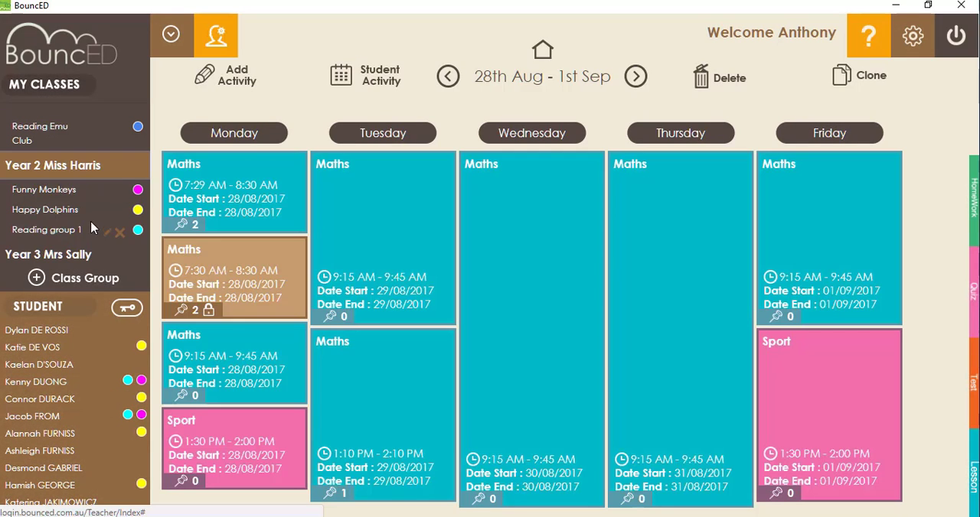
Step: Start a new activity with the category Lesson and assign it to Reading group 1
click(238, 81)
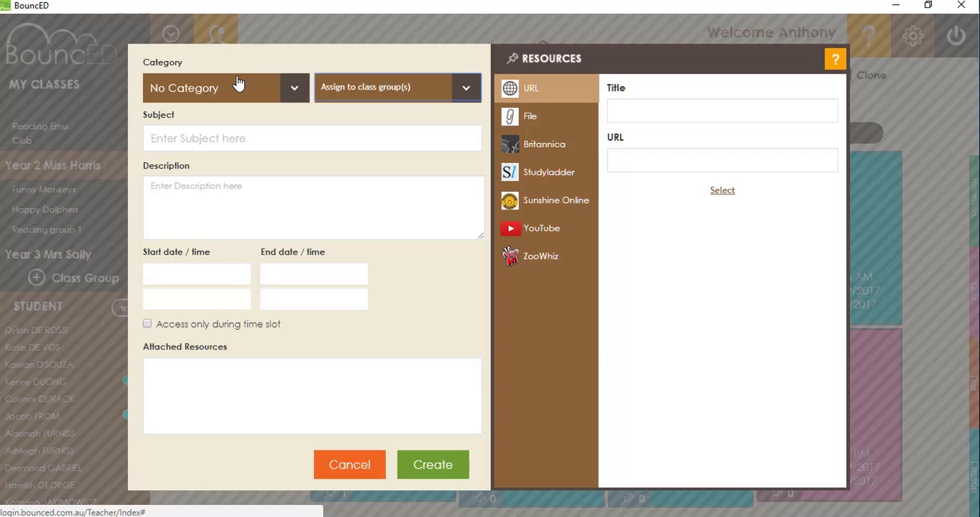
click(294, 91)
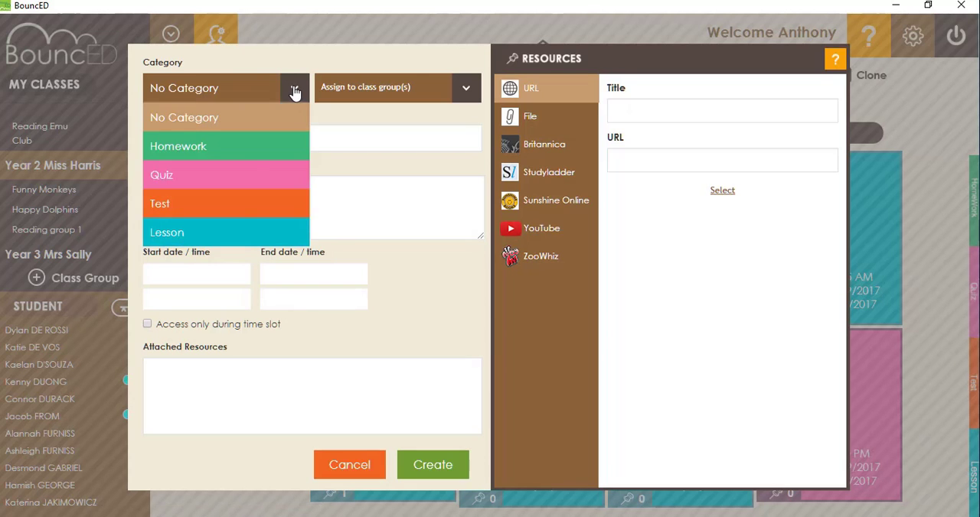
click(240, 236)
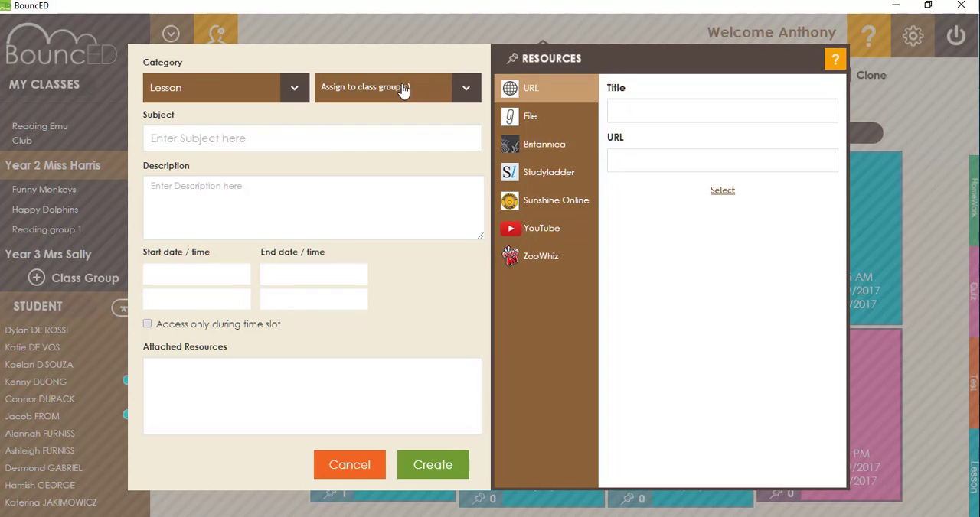
click(464, 91)
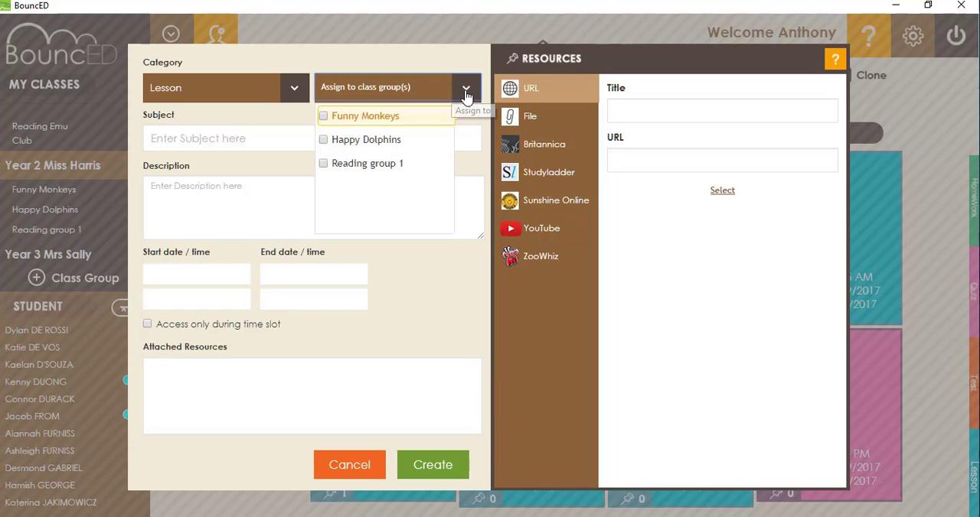
click(371, 163)
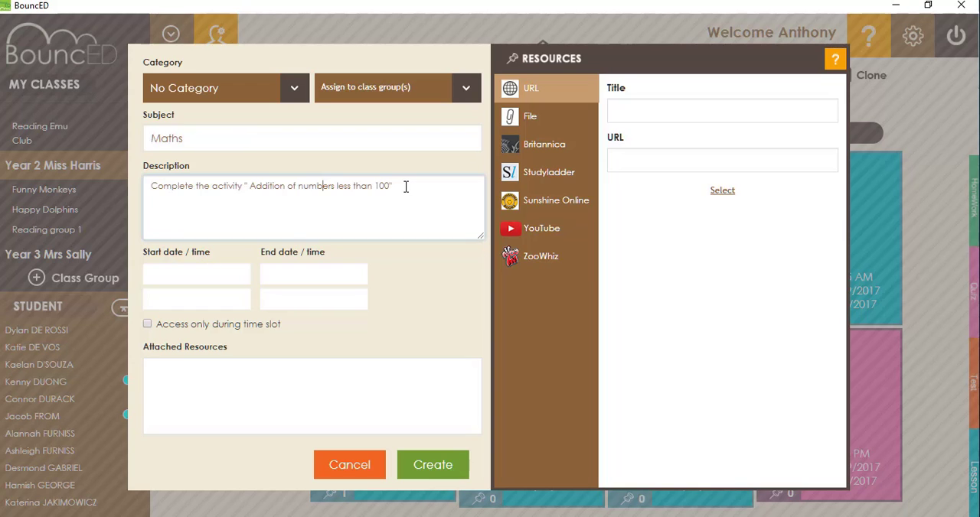
Step: Set both the start date and the end date of the Maths activity to 04/09/2017
click(182, 272)
click(314, 273)
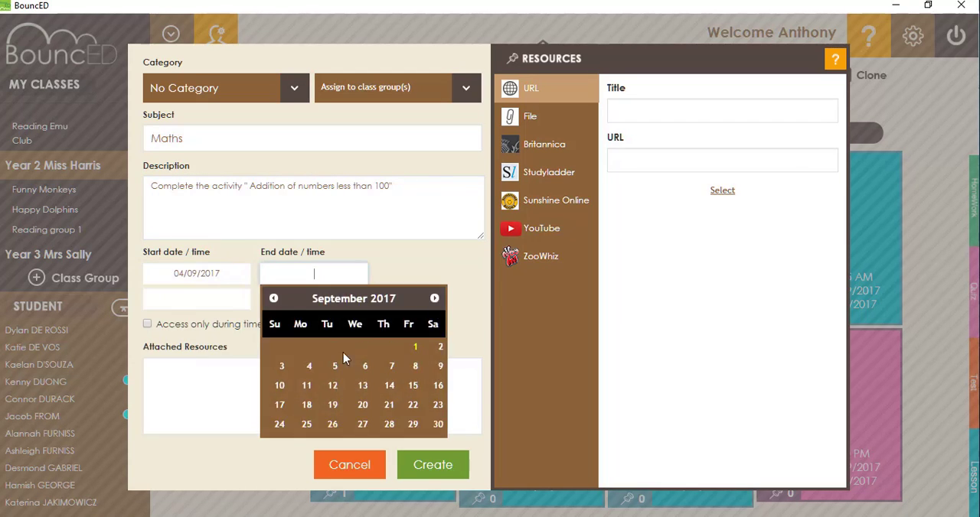
click(308, 366)
Step: Set the Maths activity's start time to 09:15 AM and its end time to 09:45 AM
drag(217, 298, 176, 299)
key(BackSpace)
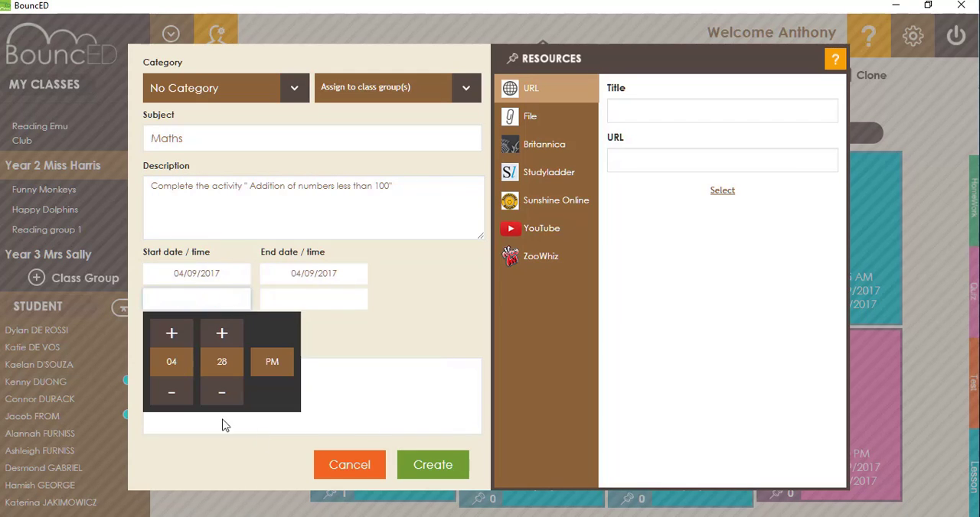
click(196, 297)
text(09:15 AM)
click(295, 299)
text(09)
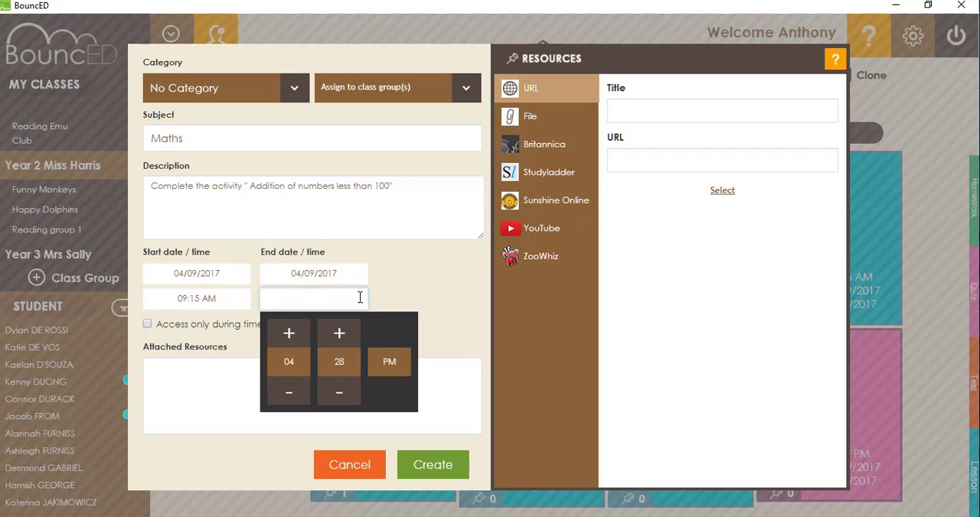
text(09:45 AM)
triple_click(346, 298)
triple_click(343, 299)
text(09:45 AM)
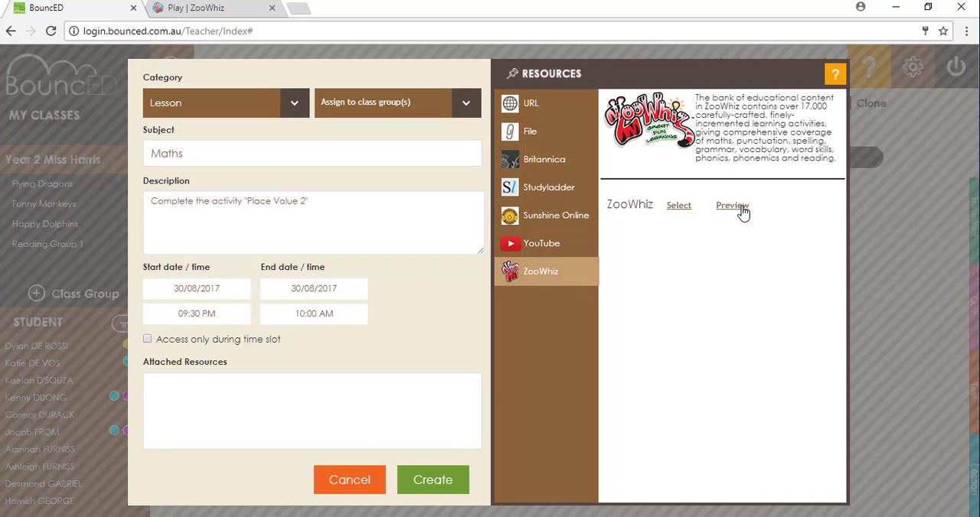
Step: Preview the ZooWhiz resource in a maximised window and open its Custom Content Selection for the signed-in teacher's Year 2 class
click(731, 206)
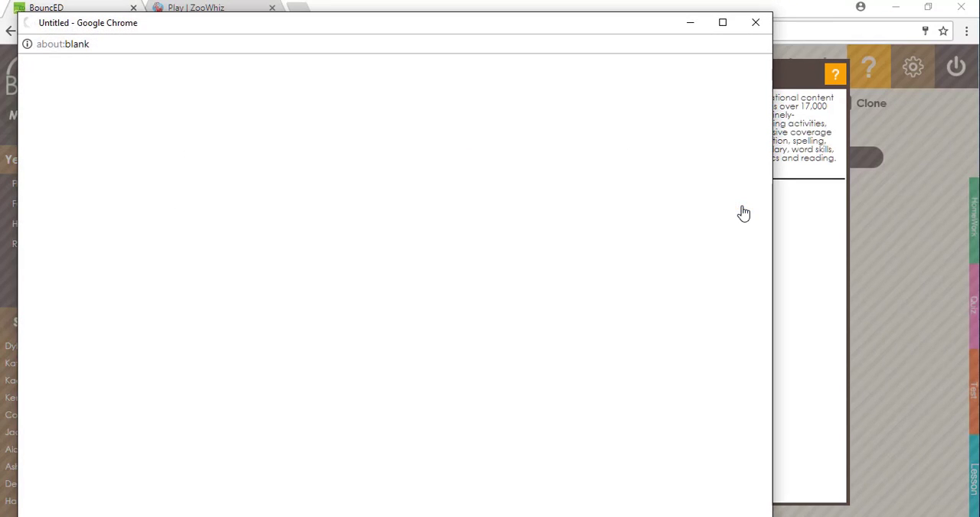
click(722, 24)
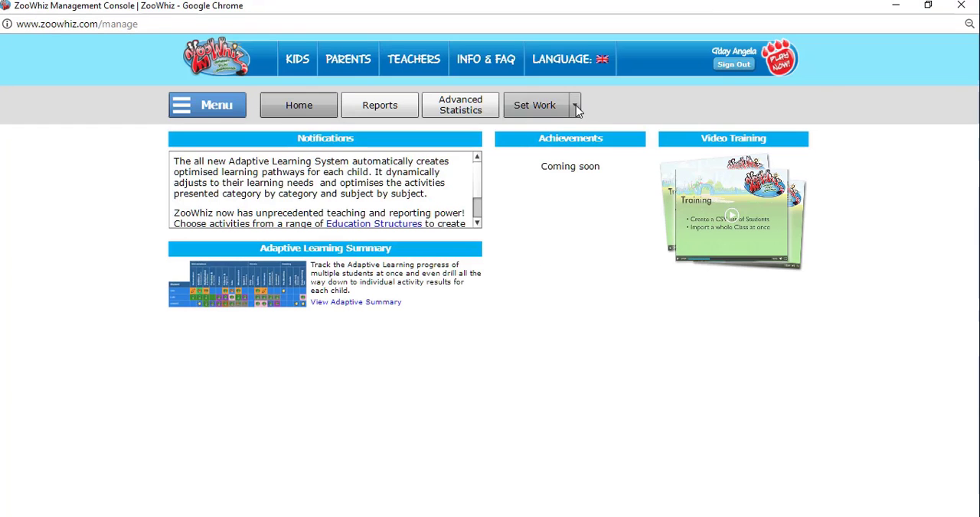
click(575, 107)
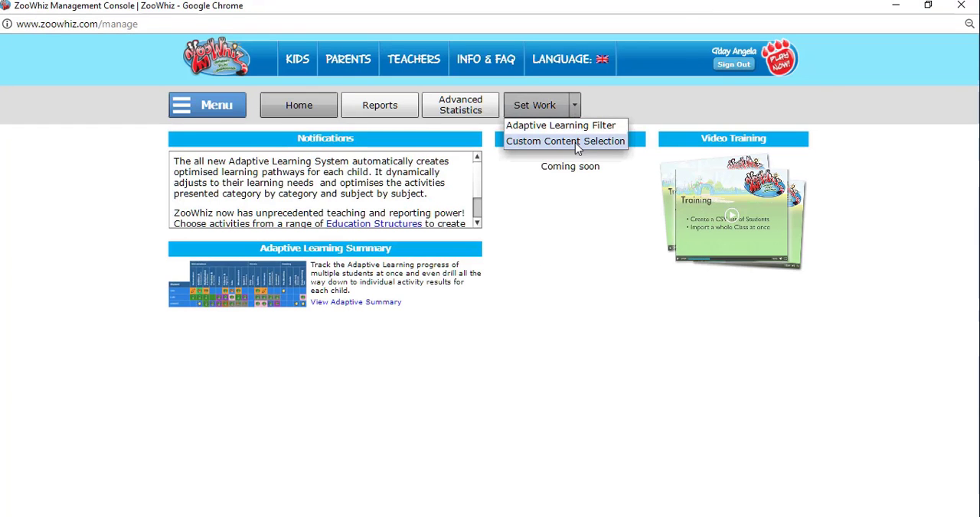
click(575, 142)
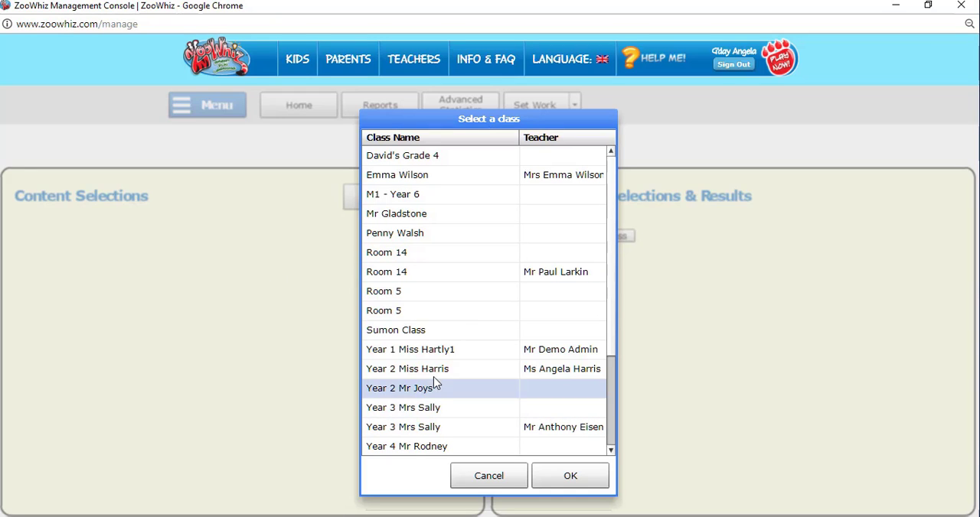
click(441, 373)
click(548, 468)
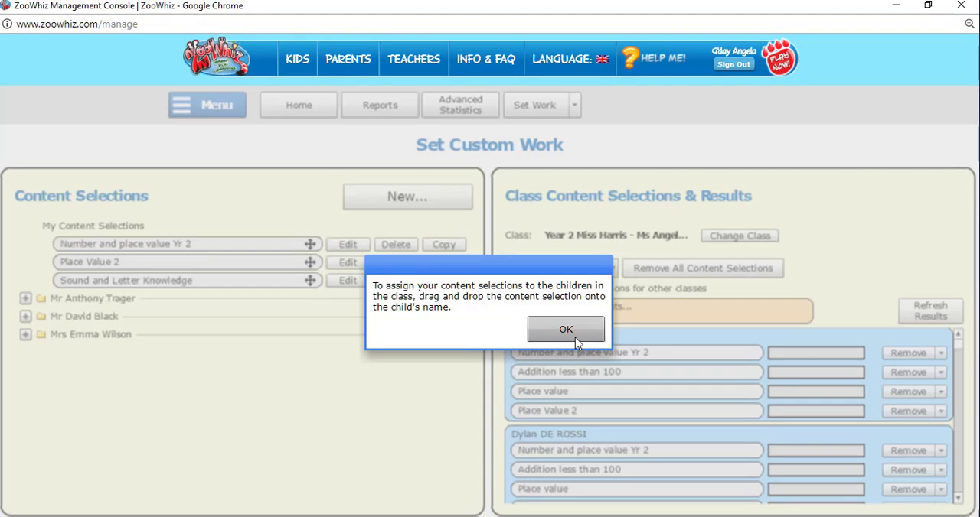
Step: Dismiss the assignment hint and start a new content selection based on the Australian Curriculum education structure
click(570, 332)
click(405, 197)
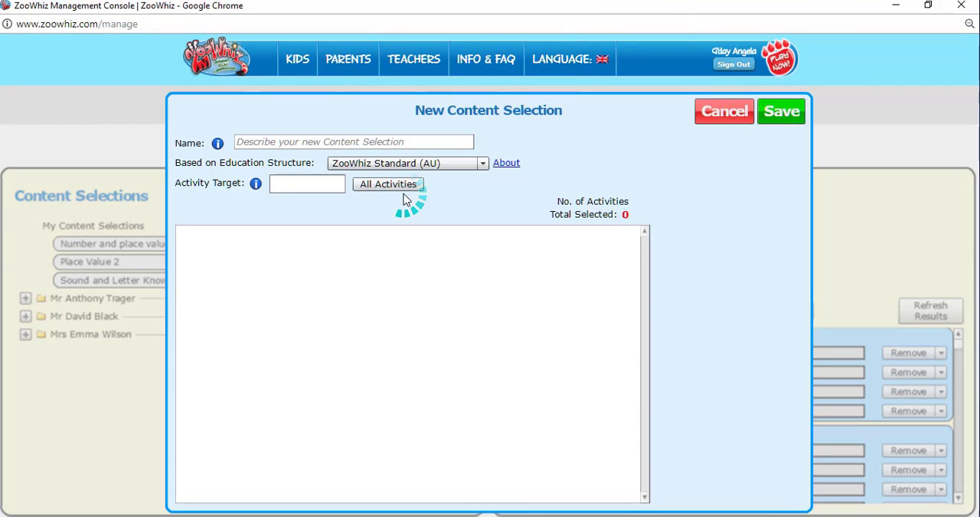
click(482, 165)
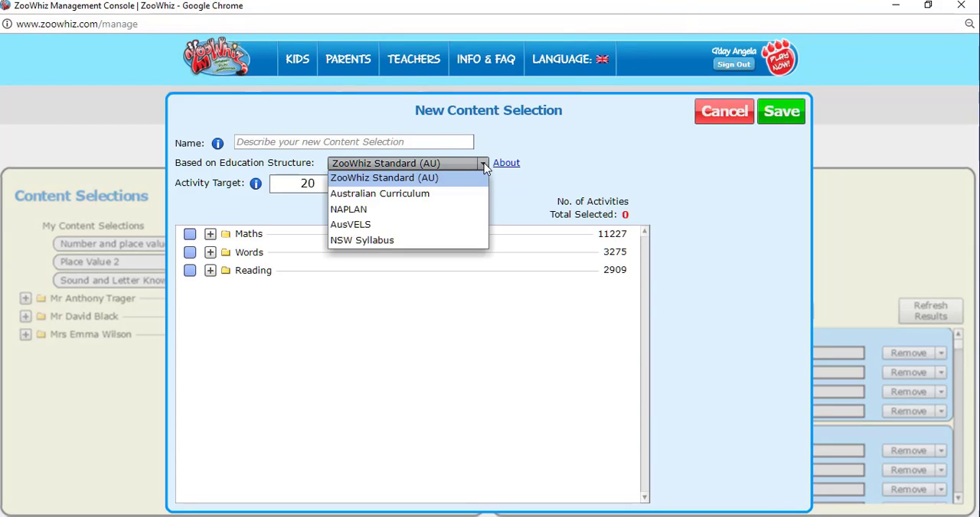
click(397, 200)
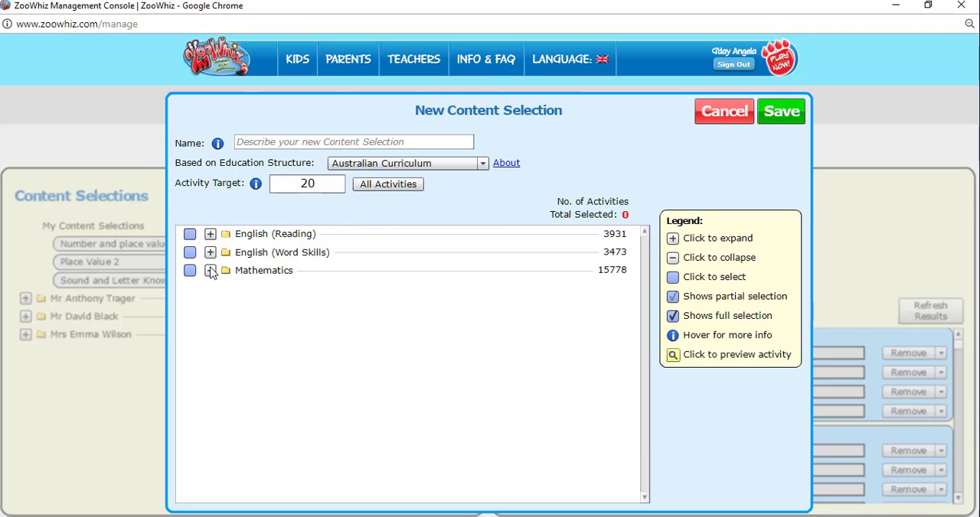
Step: Expand Mathematics, Year 2, Number and Algebra down to the Number and place value outcome codes
click(210, 271)
click(221, 325)
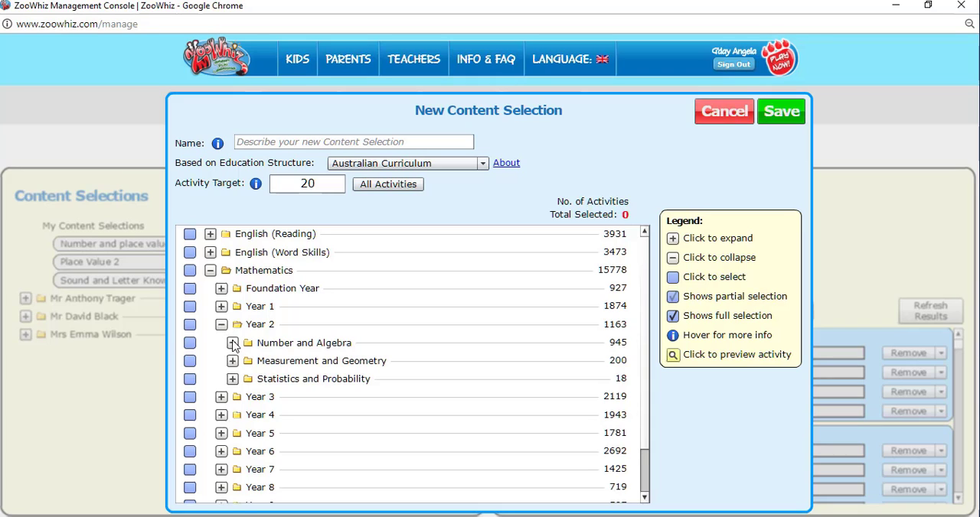
click(232, 344)
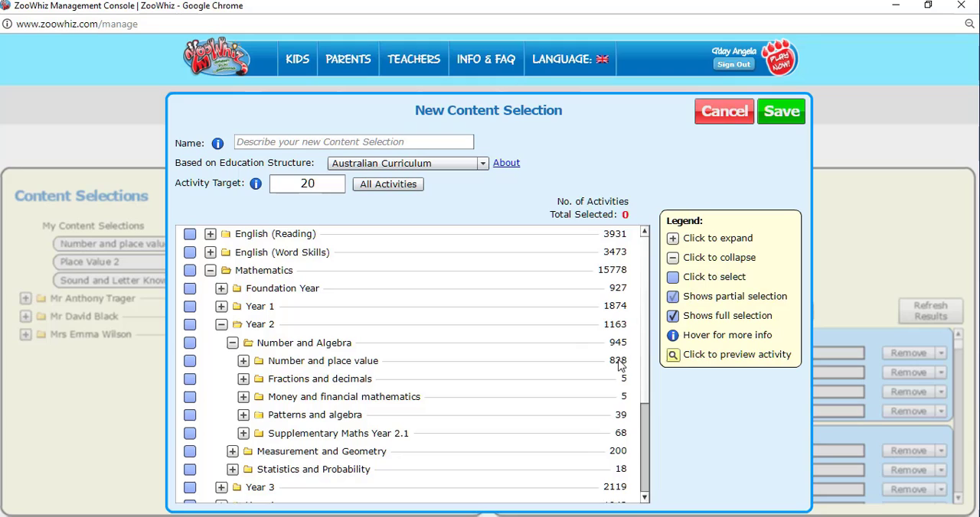
click(243, 361)
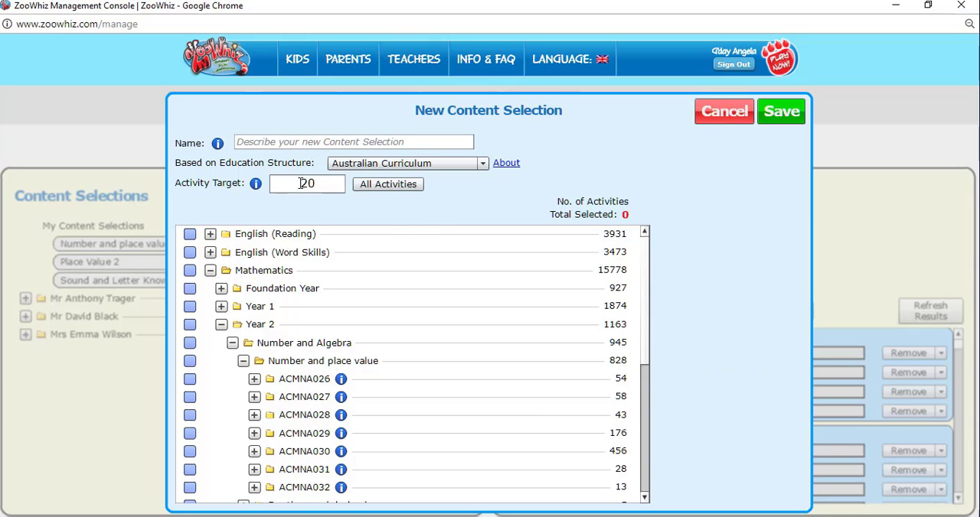
Step: Set the activity target to 25 and include all activities of outcome ACMNA026
drag(302, 183, 320, 182)
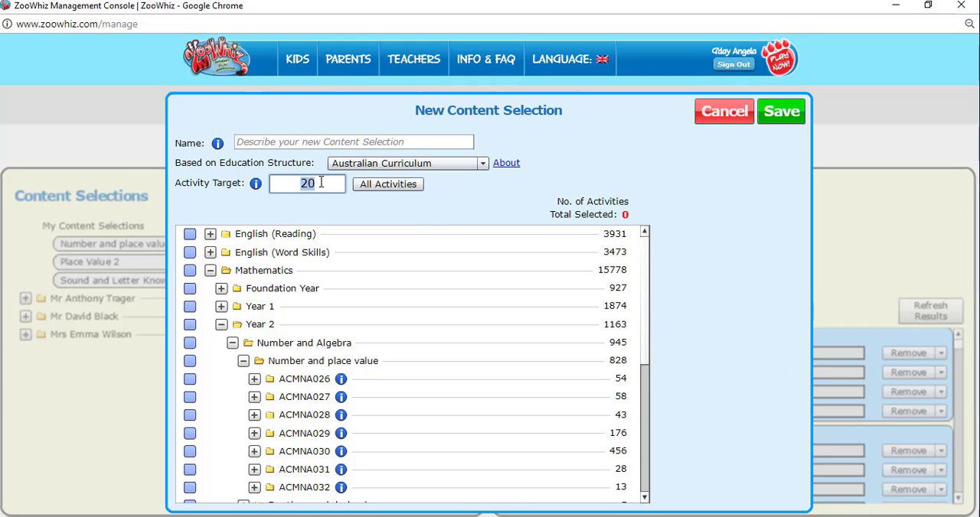
key(BackSpace)
text(25)
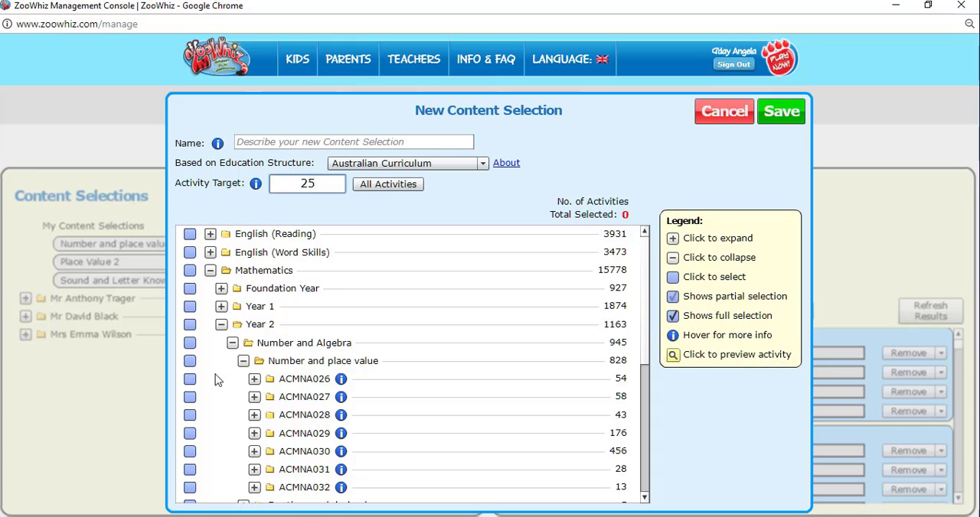
click(189, 380)
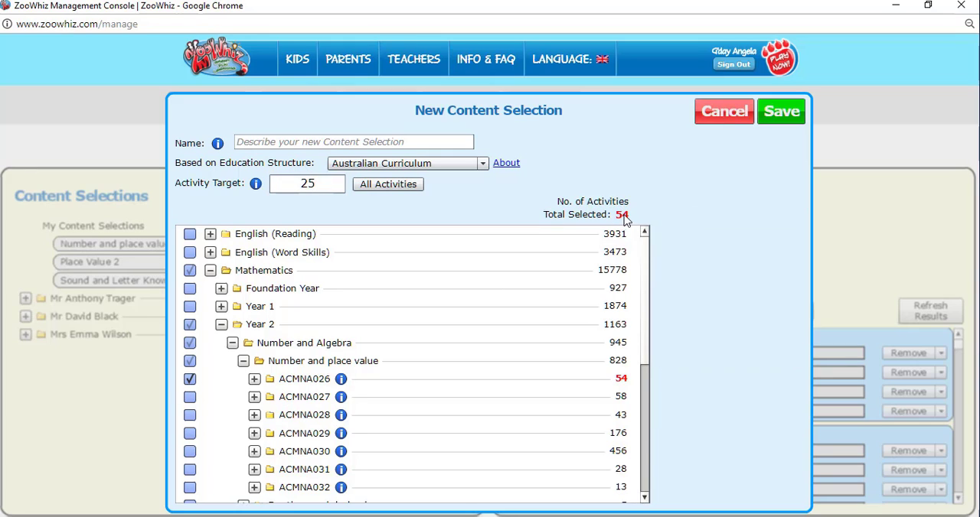
Step: Save the content selection under the name Place Value 3 and assign it to the whole class
click(327, 142)
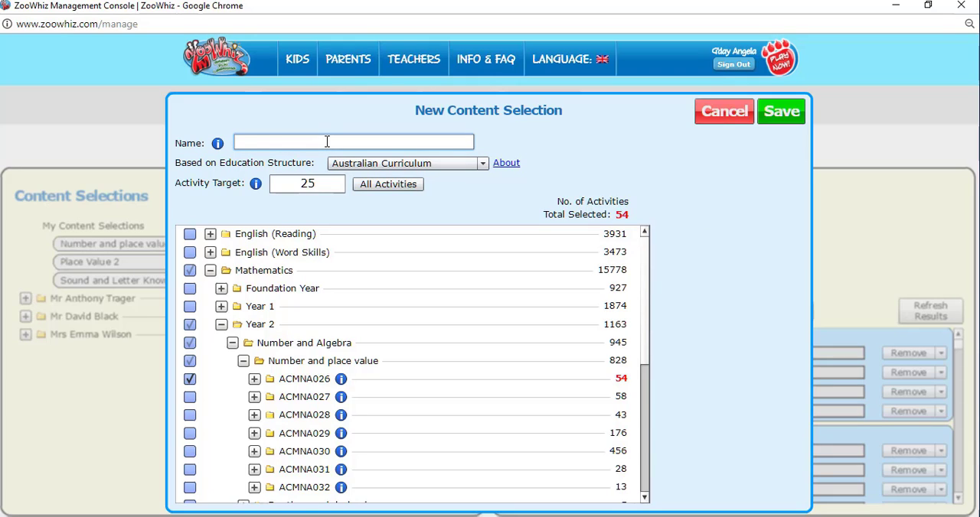
text(Place Value 3)
click(780, 111)
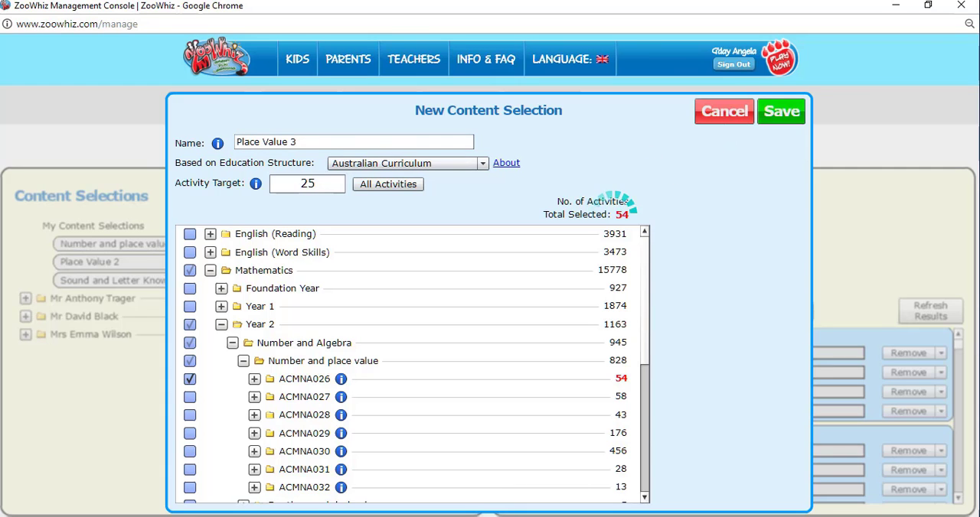
drag(141, 300, 613, 310)
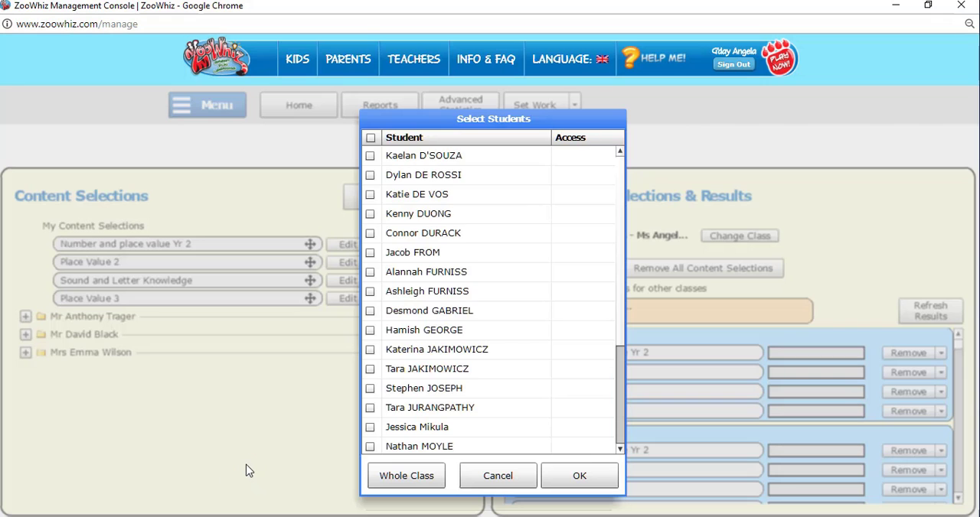
click(406, 476)
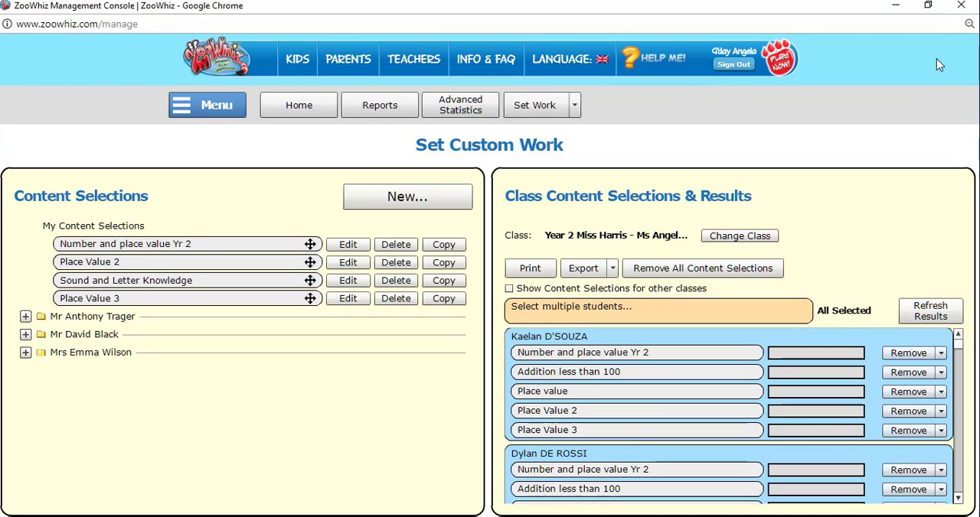
Step: Return to BouncED, create the Maths lesson with ZooWhiz attached, and log out of the teacher account
click(960, 5)
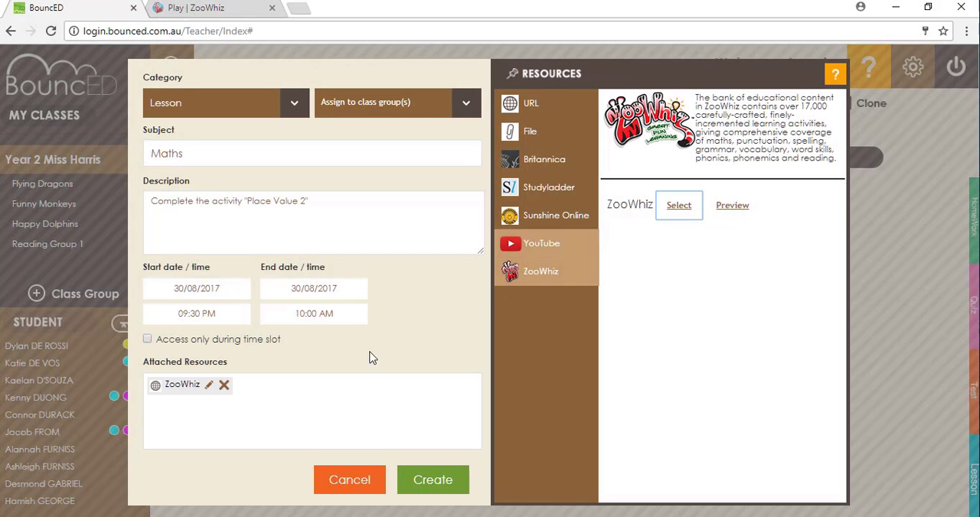
click(440, 486)
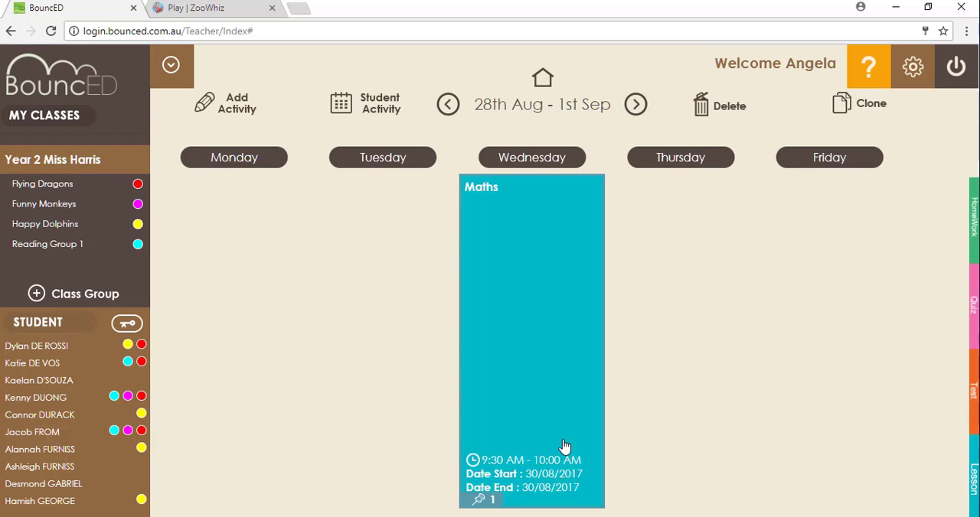
click(956, 69)
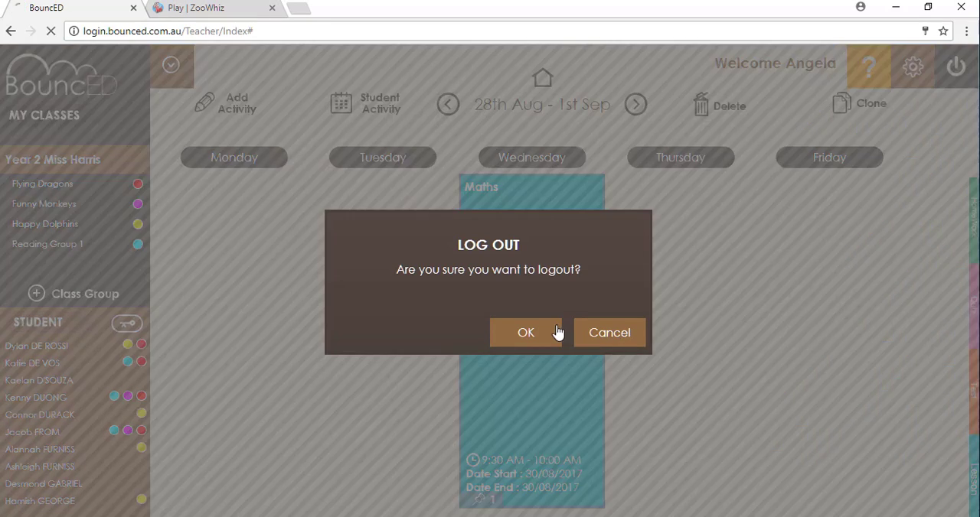
click(554, 333)
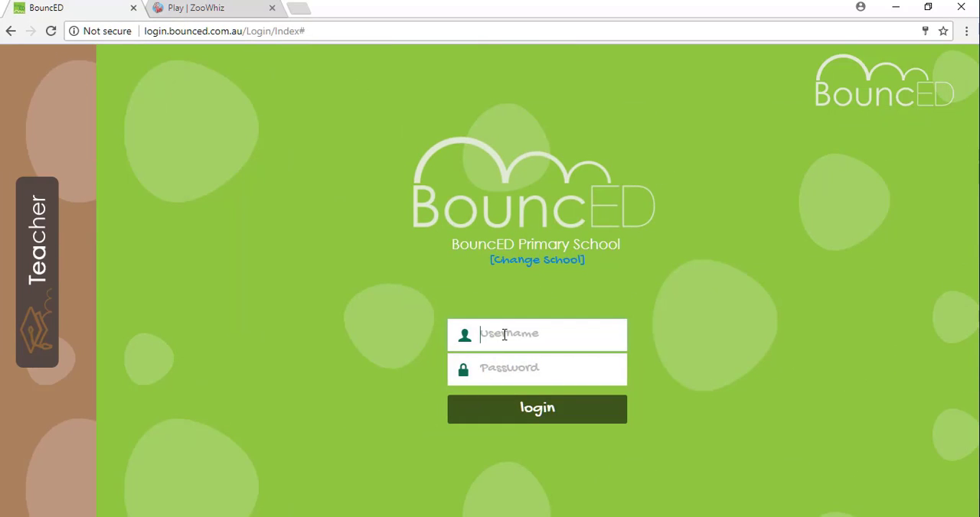
Step: Log in as a student with the student's username and account password
click(498, 367)
text(***)
click(551, 414)
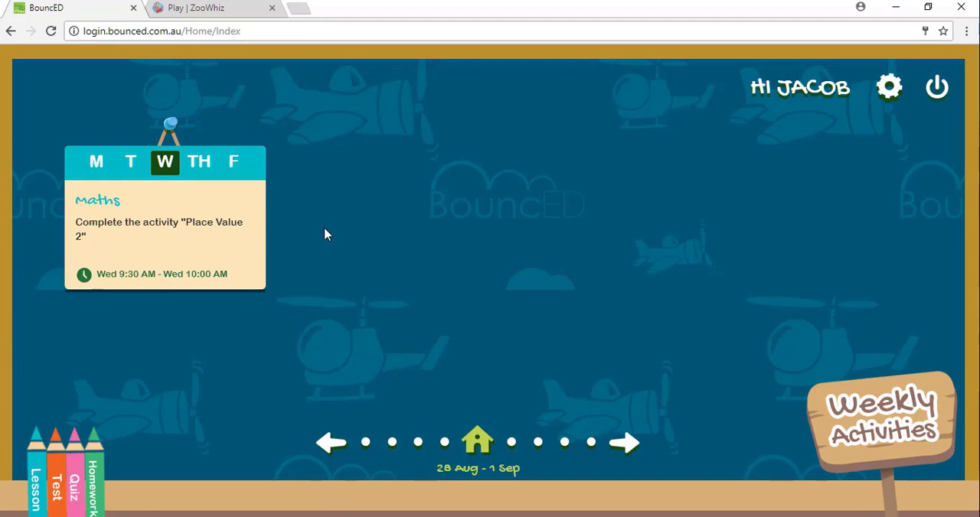
Step: Open Wednesday's Maths lesson, star its ZooWhiz resource and launch ZooWhiz
click(184, 232)
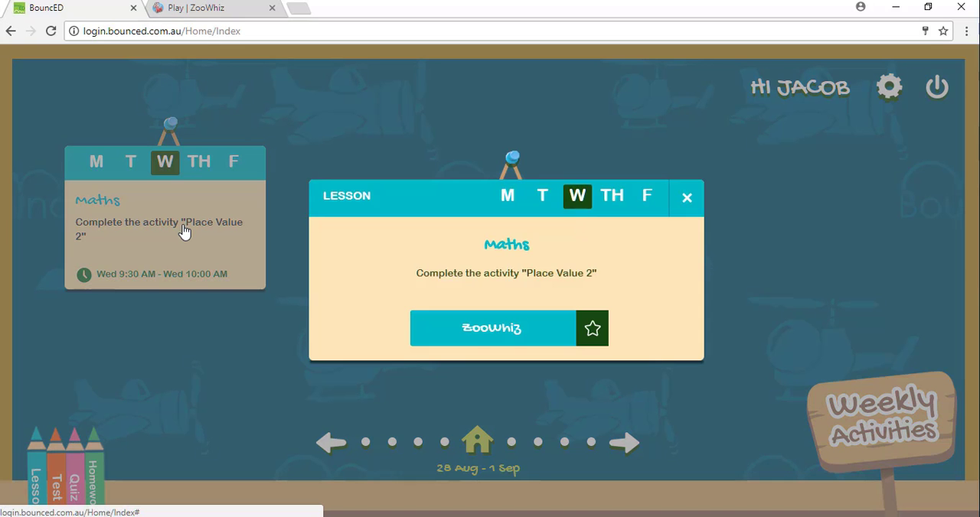
click(593, 331)
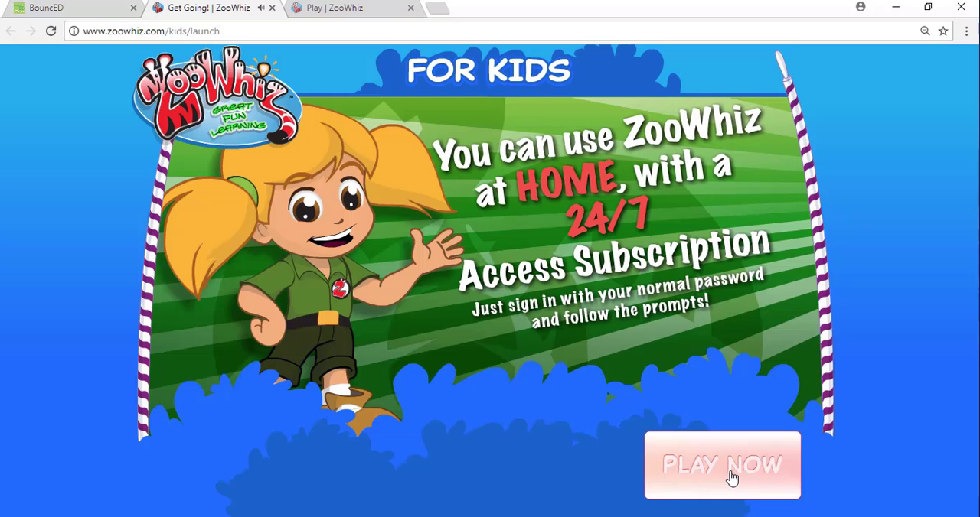
click(727, 476)
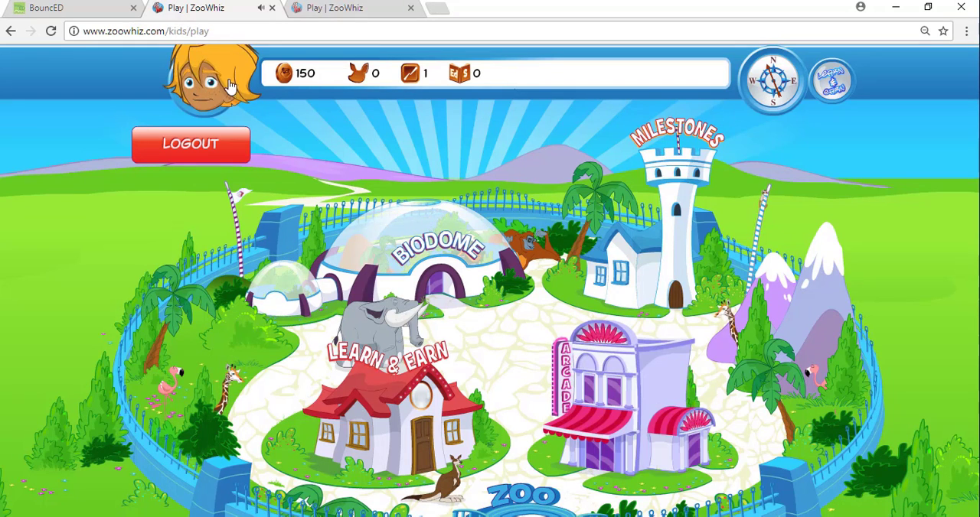
Step: Enter Learn & Earn in ZooWhiz and start the teacher-set Place Value 2 activities
click(412, 404)
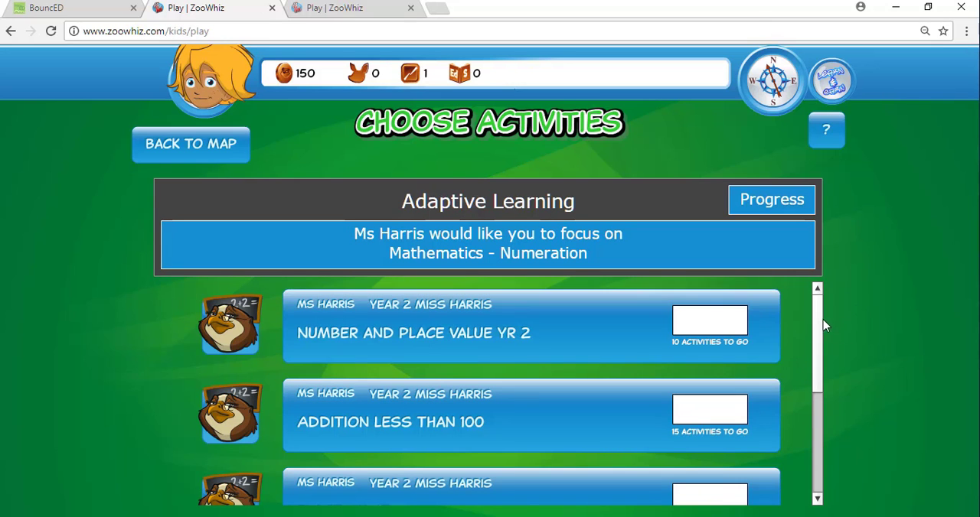
drag(822, 324, 816, 380)
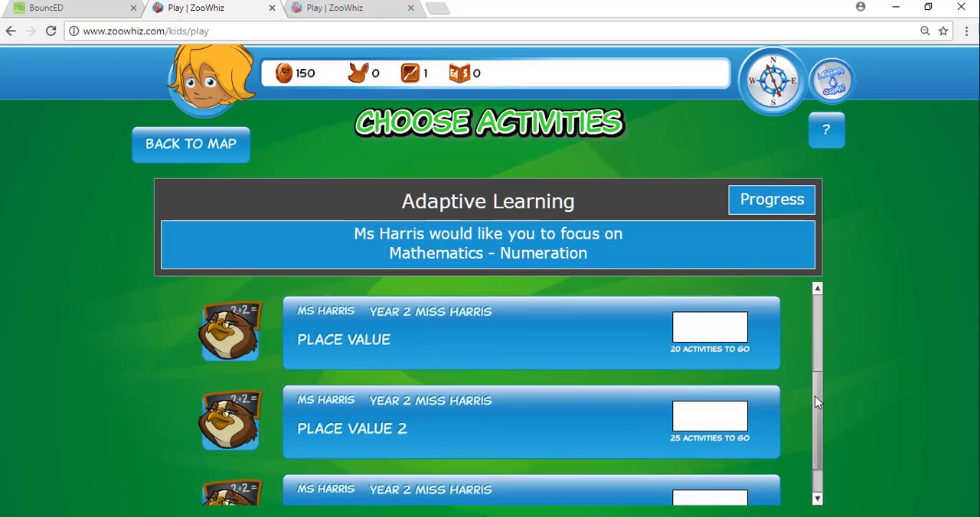
scroll(815, 393, down, 1)
click(388, 390)
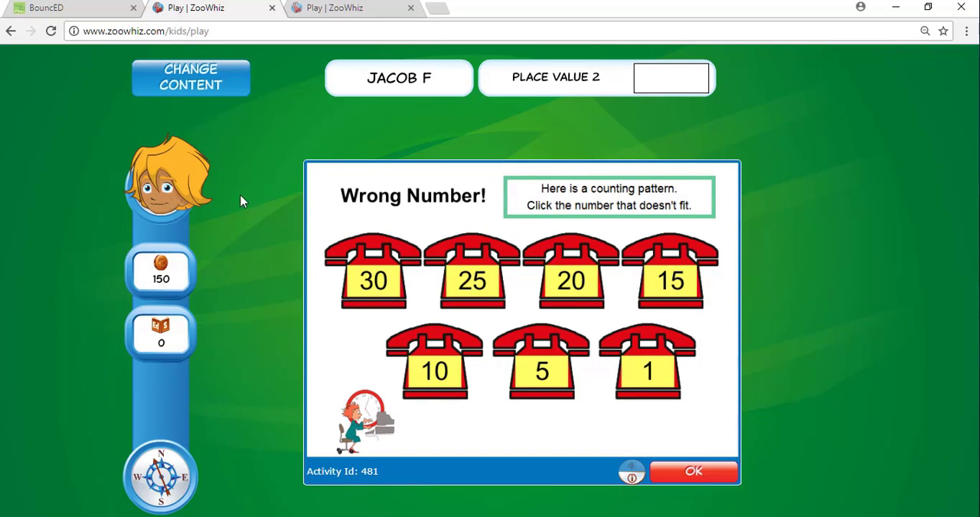
Step: Return to the student's weekly activities in BouncED and log out of the student account
click(184, 177)
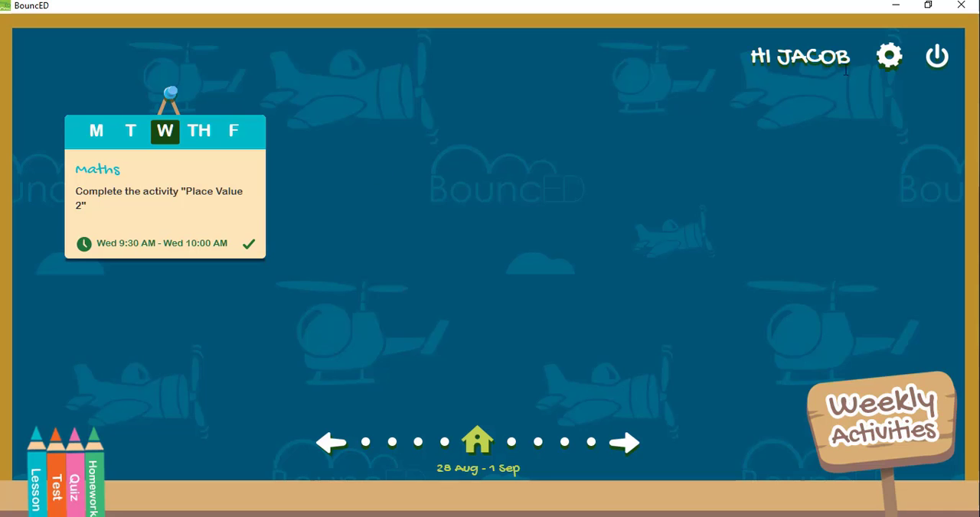
click(932, 62)
click(465, 325)
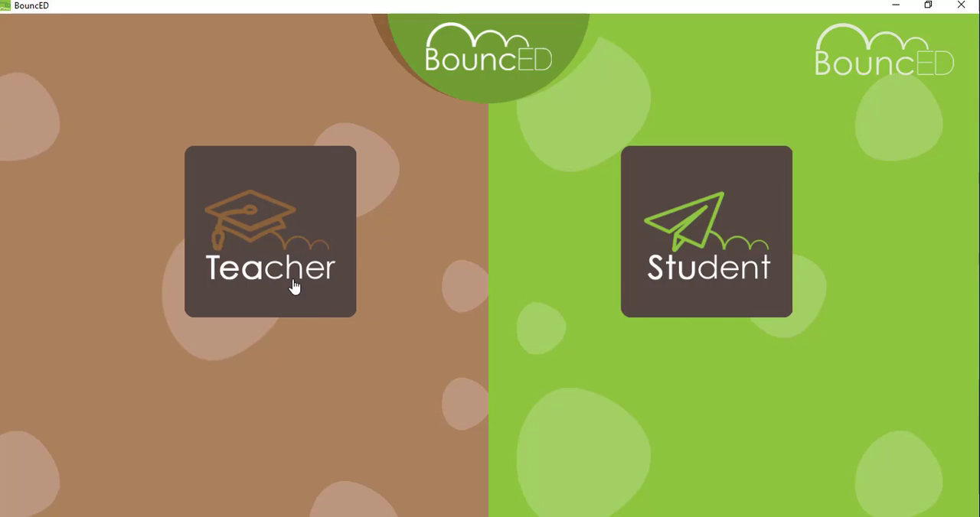
Step: Log in to the Teacher portal with the teacher's username and account password
click(293, 284)
click(431, 303)
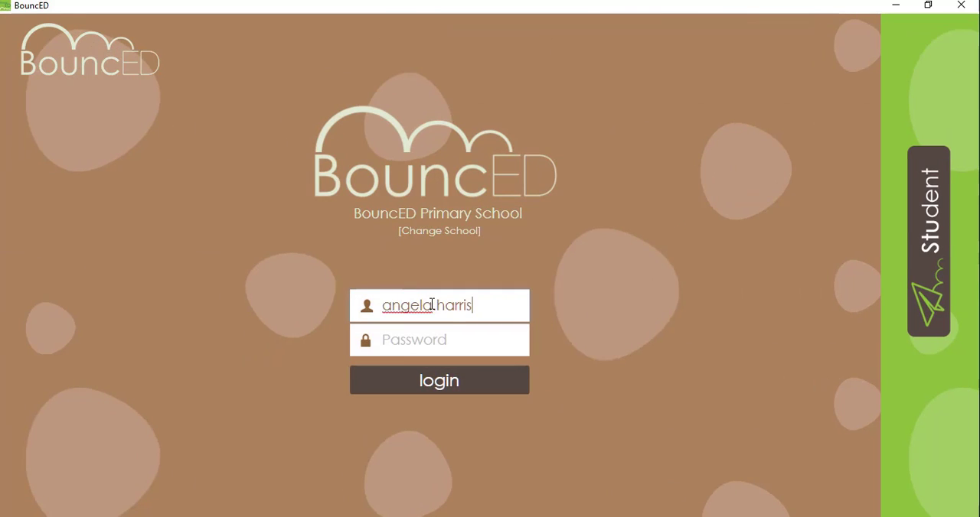
key(Tab)
text(********)
click(435, 382)
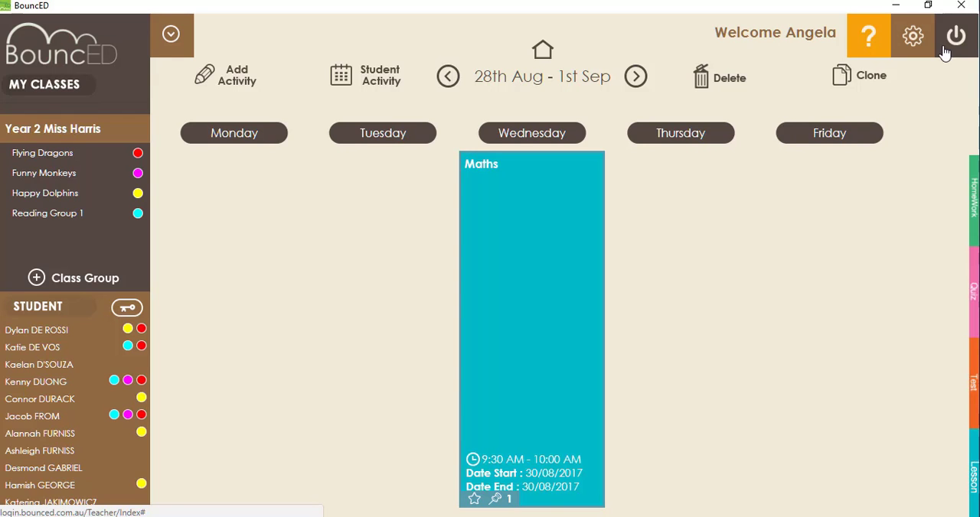
Step: Review the class's Student Activity report for the Maths ZooWhiz resource, and close the report
click(386, 76)
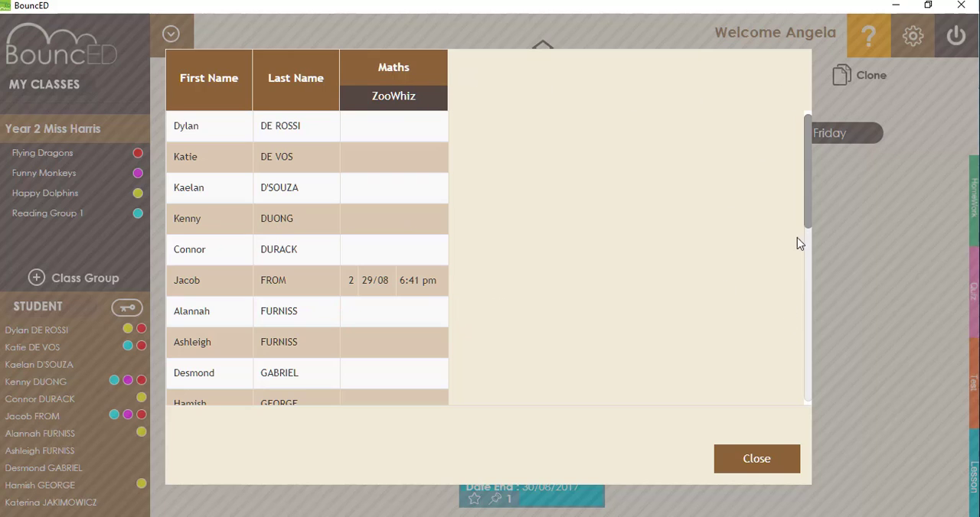
click(785, 467)
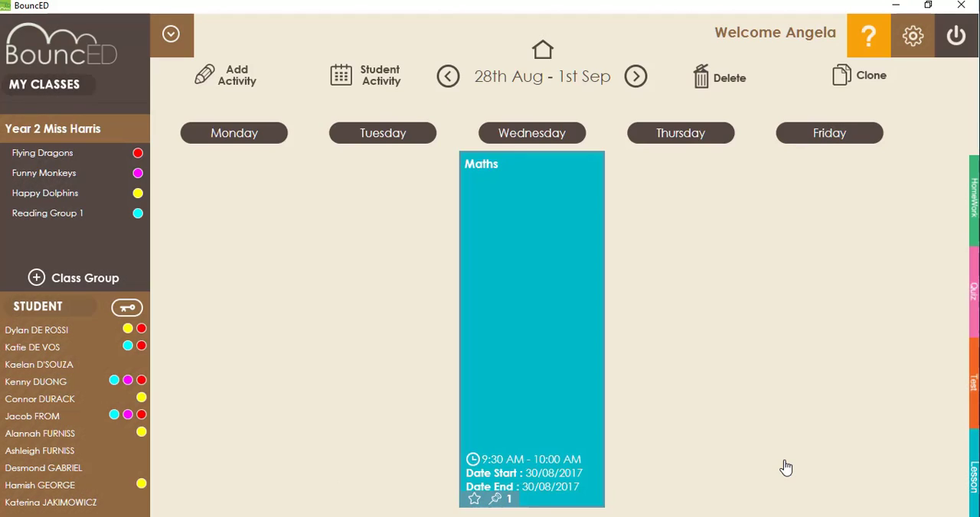